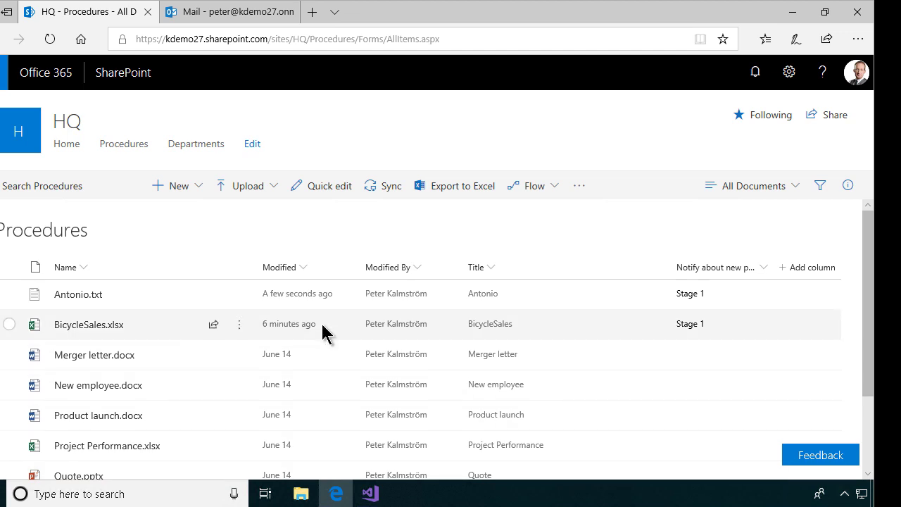
Step: From the Procedures library's Flow menu, choose Create a flow and show more templates
left_click(524, 301)
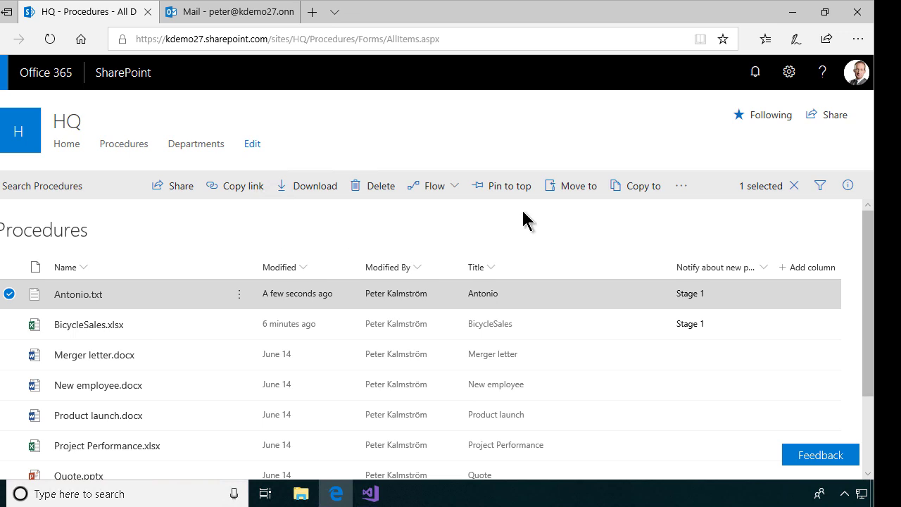
left_click(630, 308)
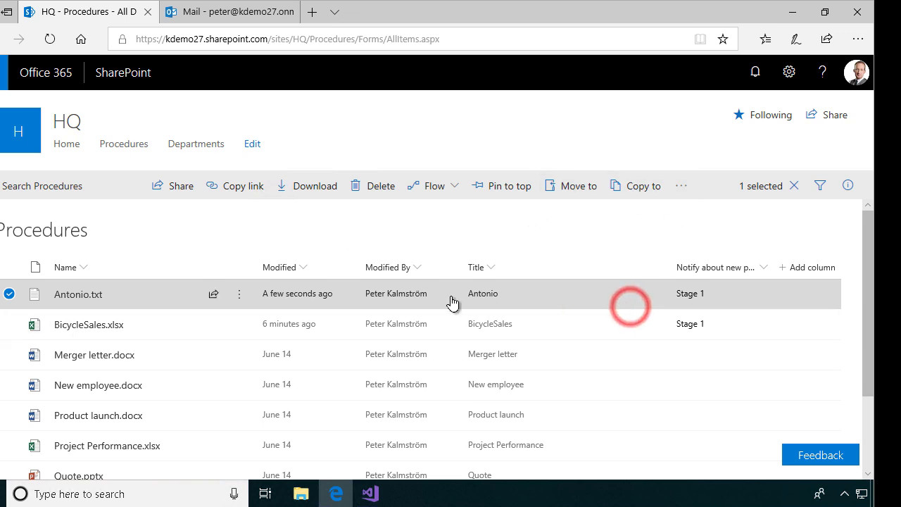
left_click(9, 294)
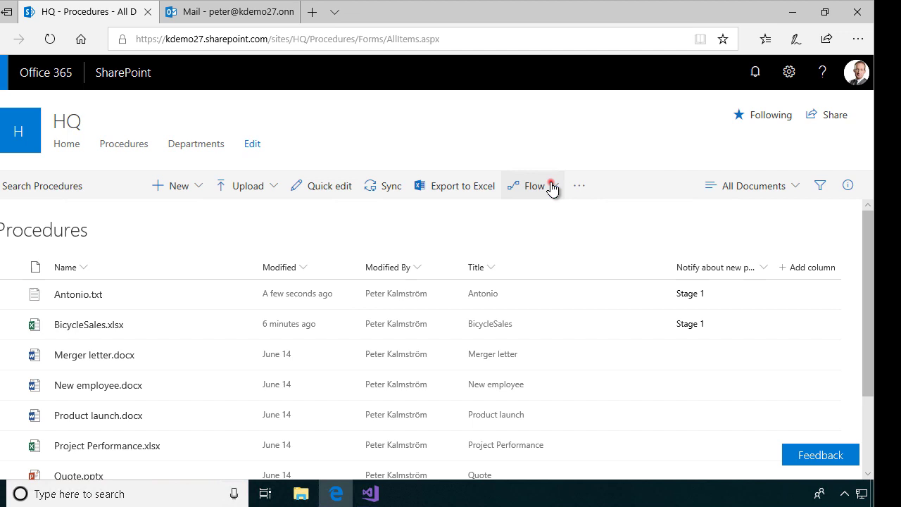
left_click(552, 183)
left_click(555, 215)
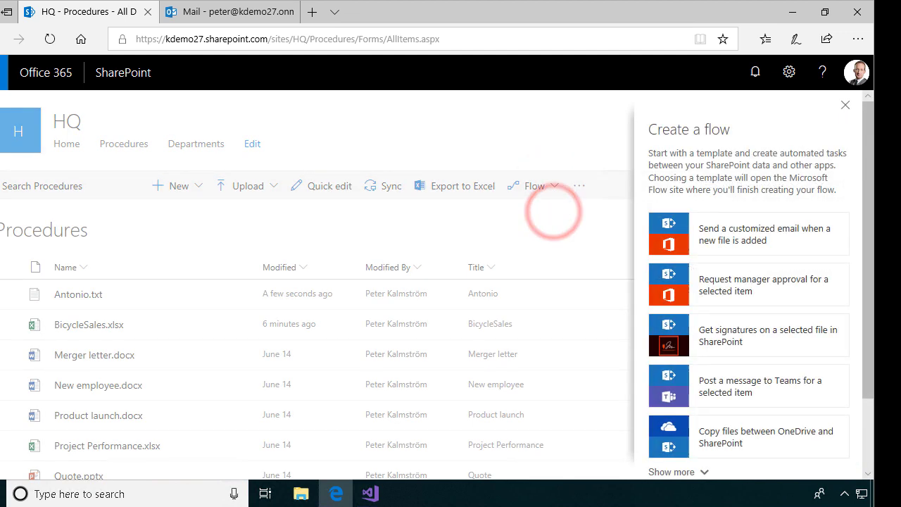
scroll(867, 267, "down", 3)
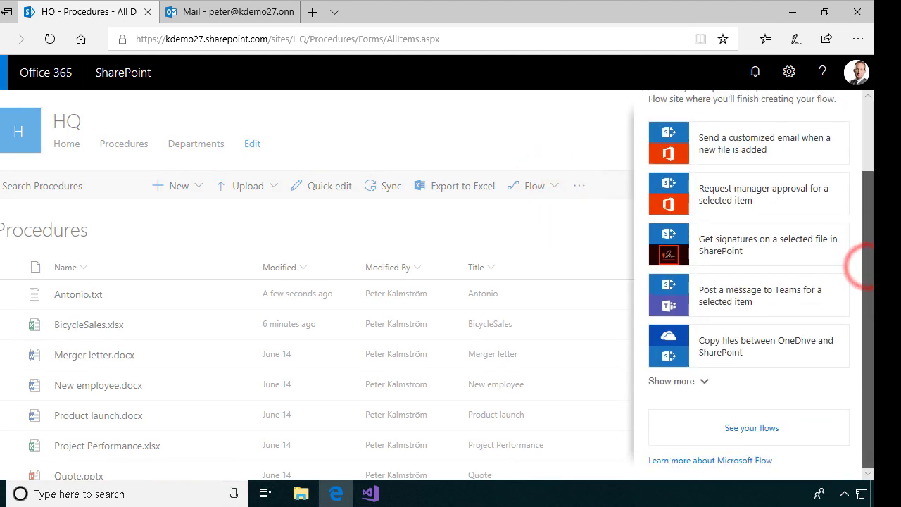
left_click(699, 381)
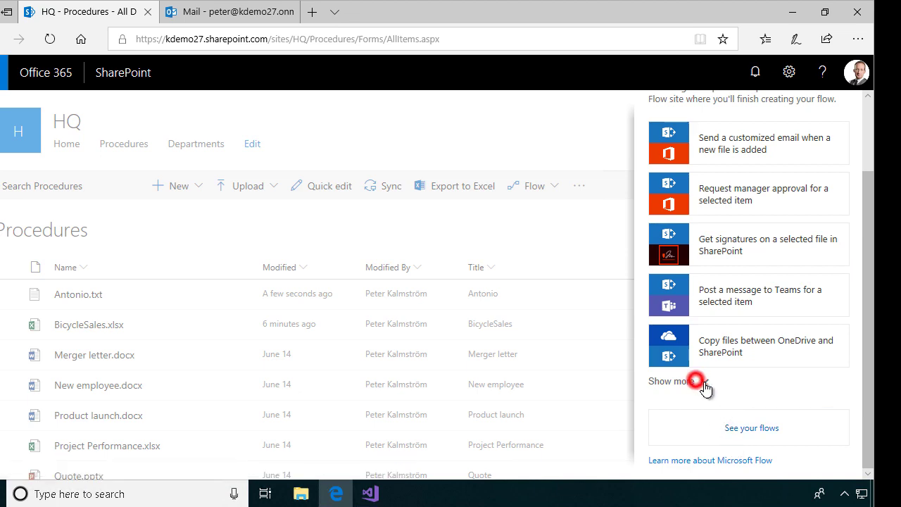
Step: Create a flow from blank in My flows and list the SharePoint connector's triggers
scroll(757, 399, "down", 3)
scroll(757, 399, "down", 3)
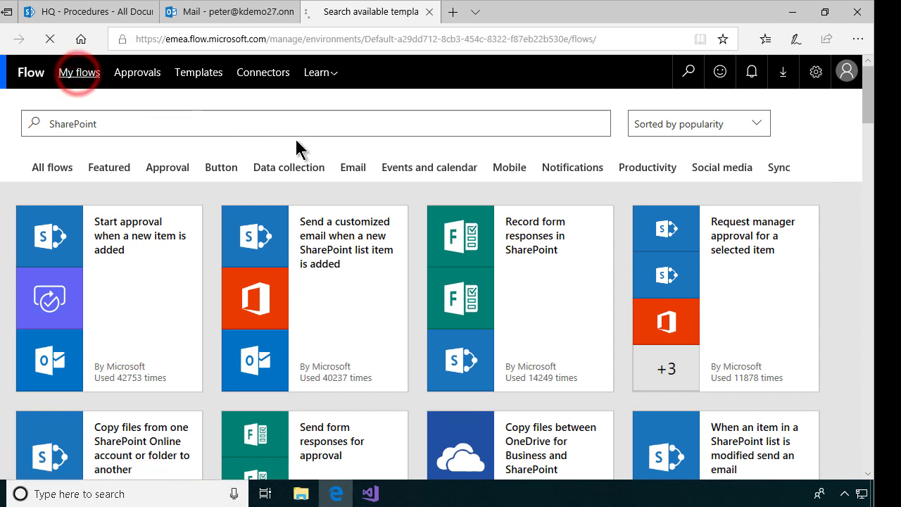
left_click(568, 111)
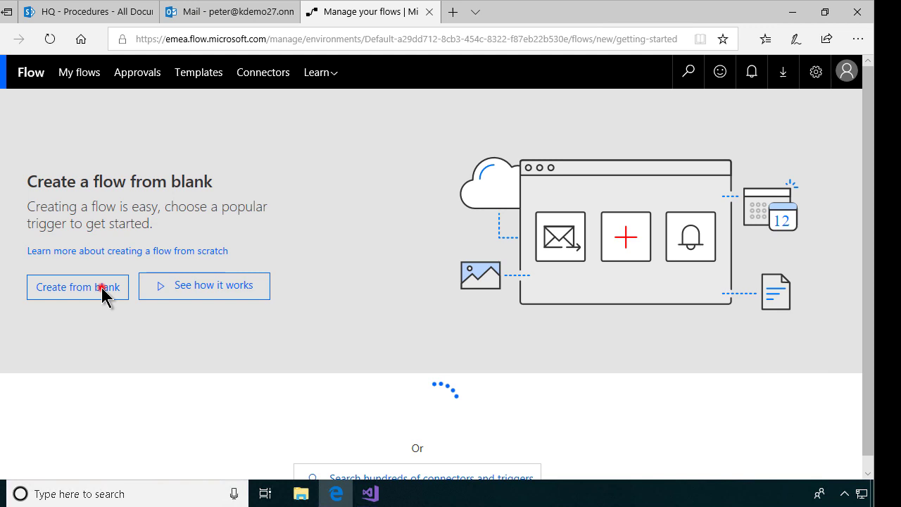
left_click(103, 288)
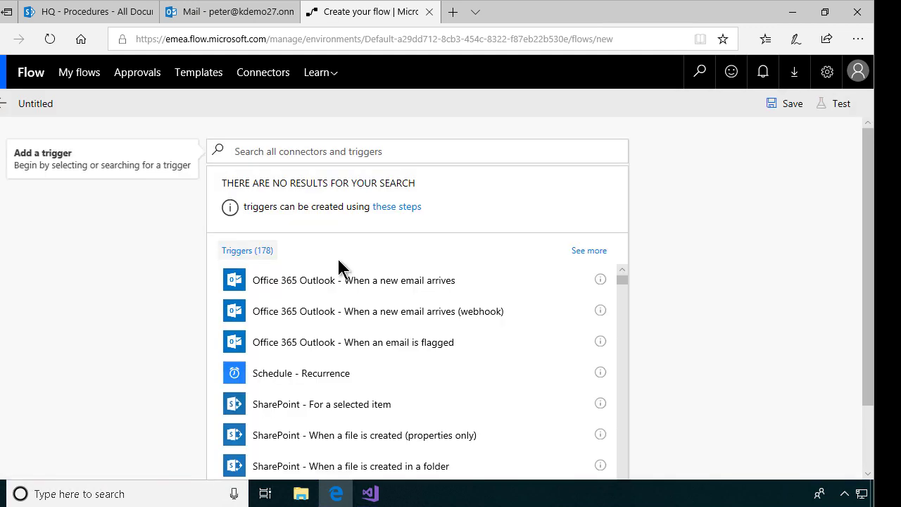
left_click(353, 216)
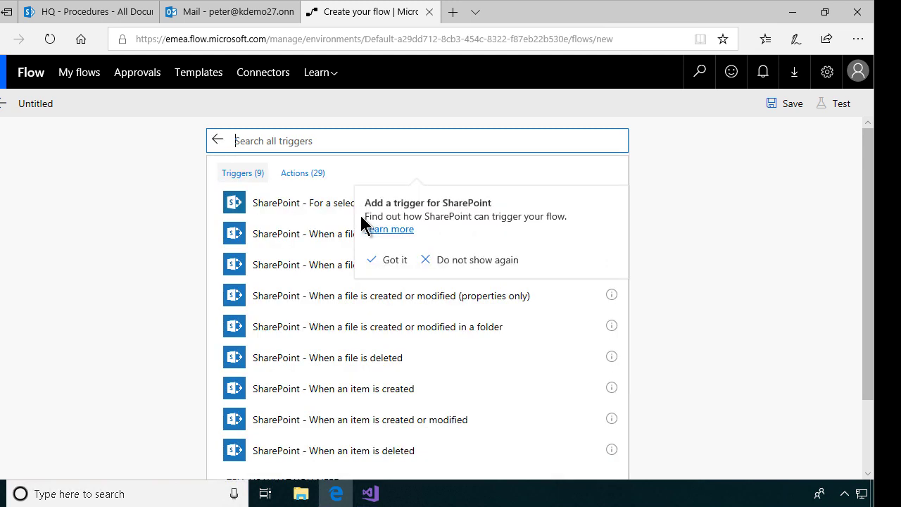
Step: Use 'When a file is created (properties only)' on site HQ, library Procedures, then add an action
left_click(310, 236)
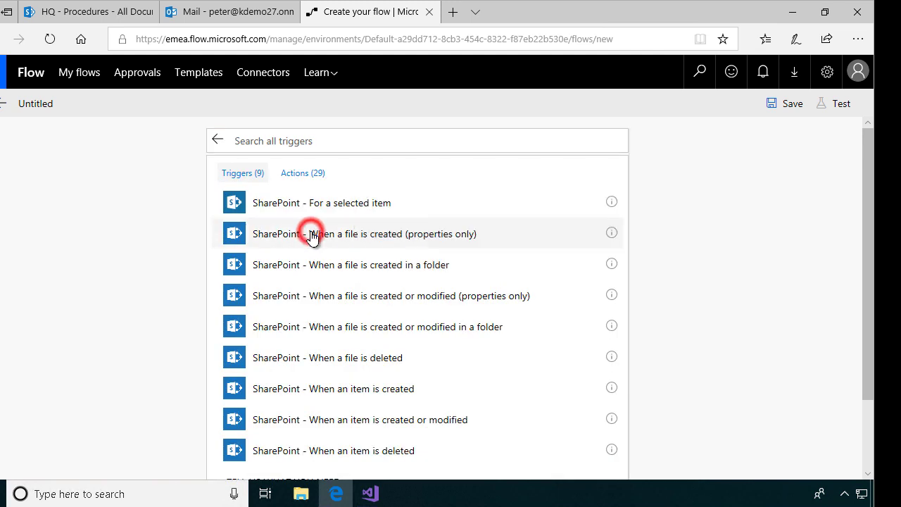
left_click(426, 246)
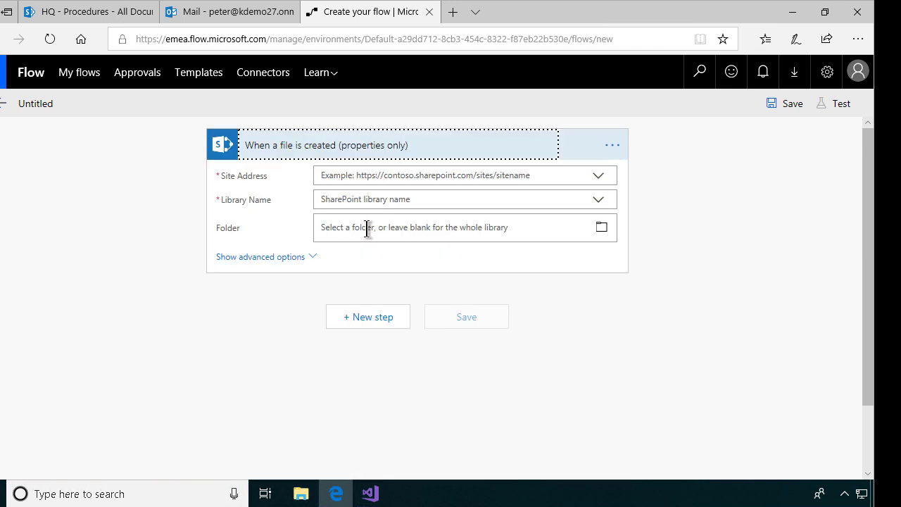
left_click(599, 176)
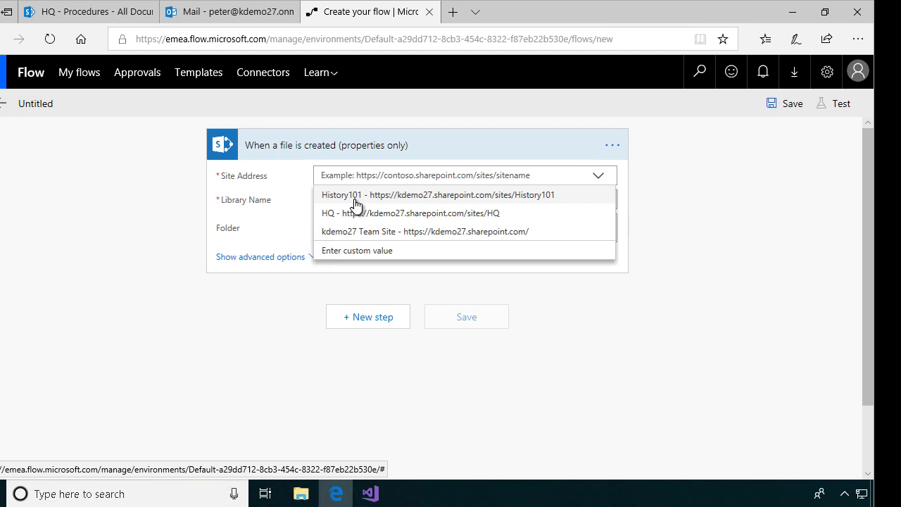
left_click(477, 215)
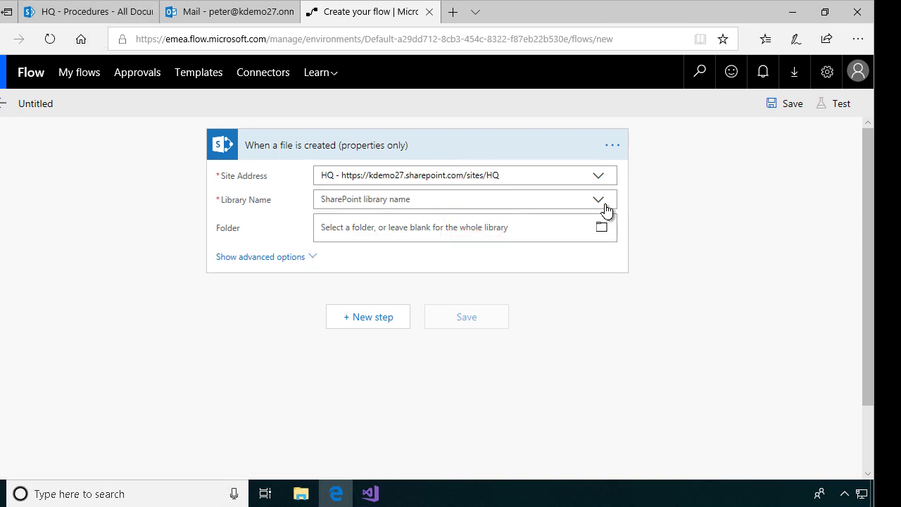
left_click(605, 203)
left_click(357, 238)
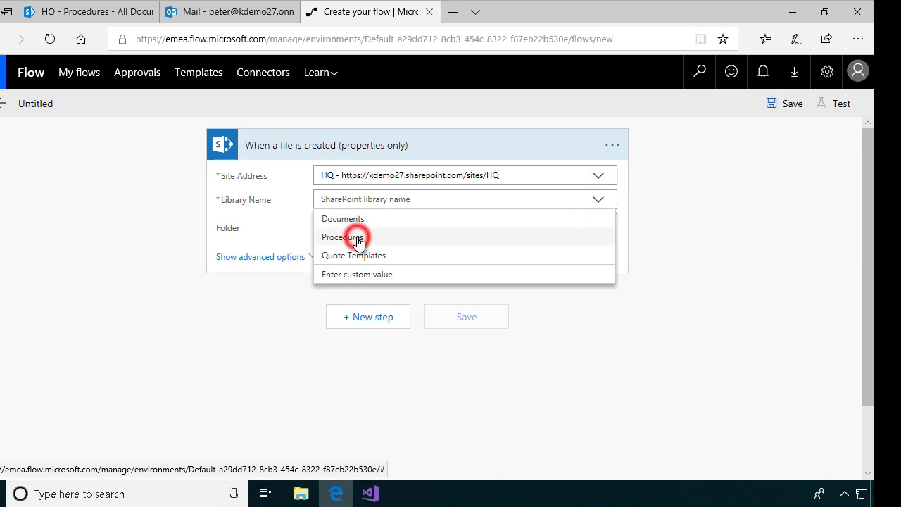
left_click(371, 321)
left_click(346, 355)
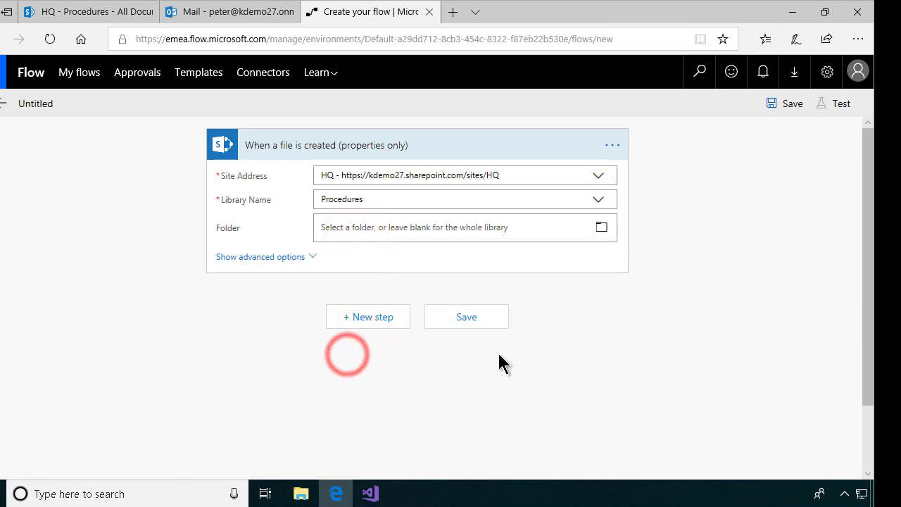
Step: Add the Office 365 Outlook 'Send an email' action
left_click(253, 308)
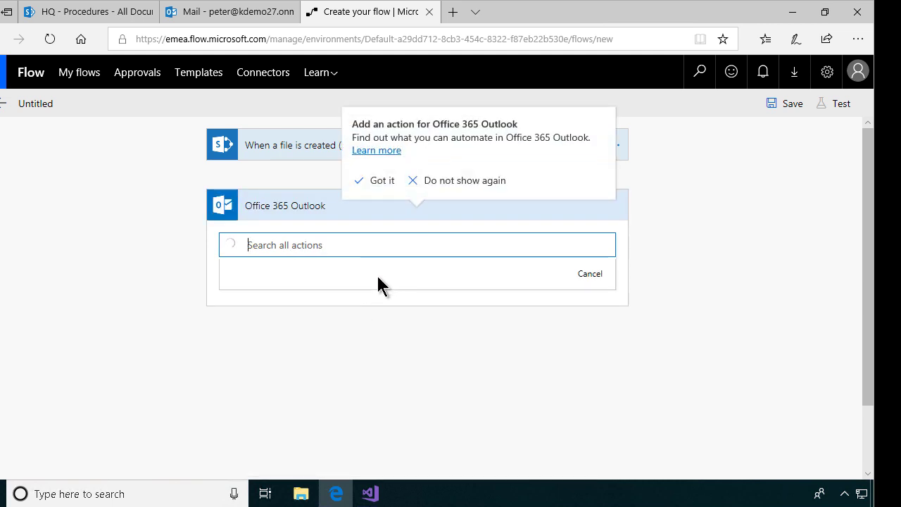
scroll(429, 412, "down", 10)
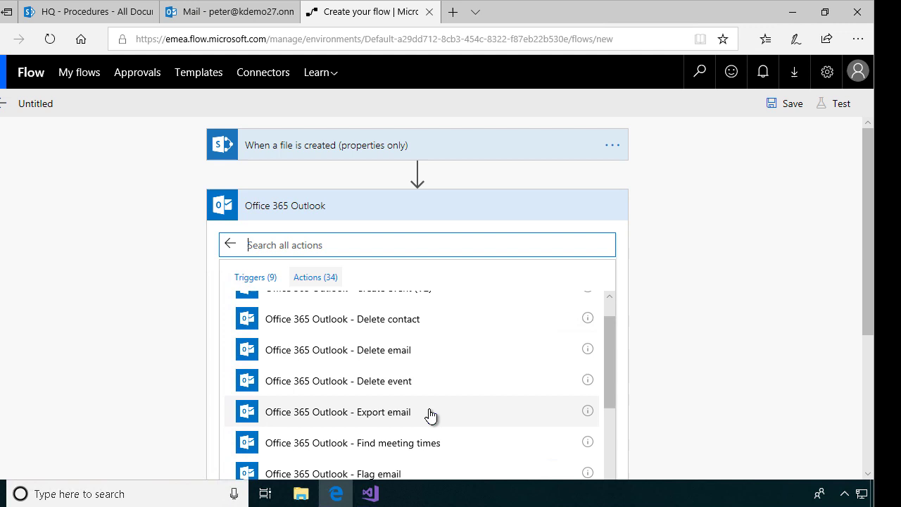
left_click(395, 407)
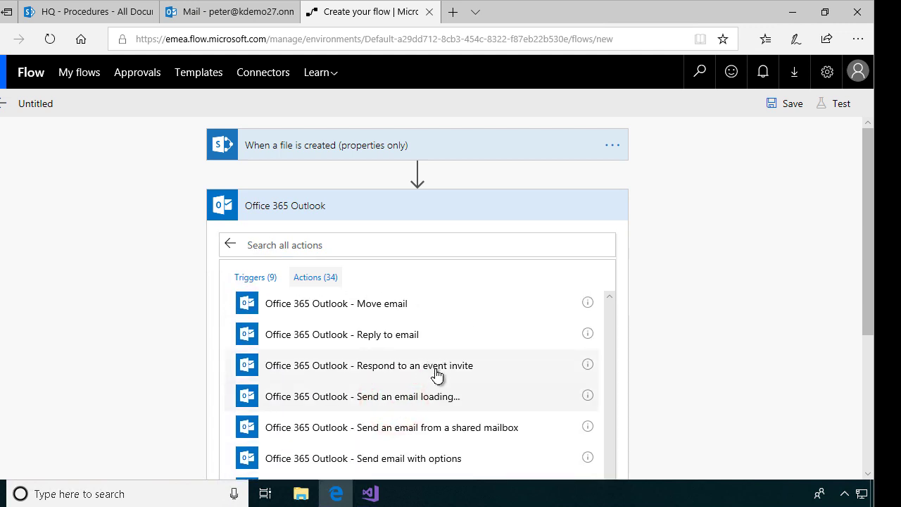
Step: Address the email to the site owner with subject 'Test new procedure with formatting from Flow'
left_click(374, 238)
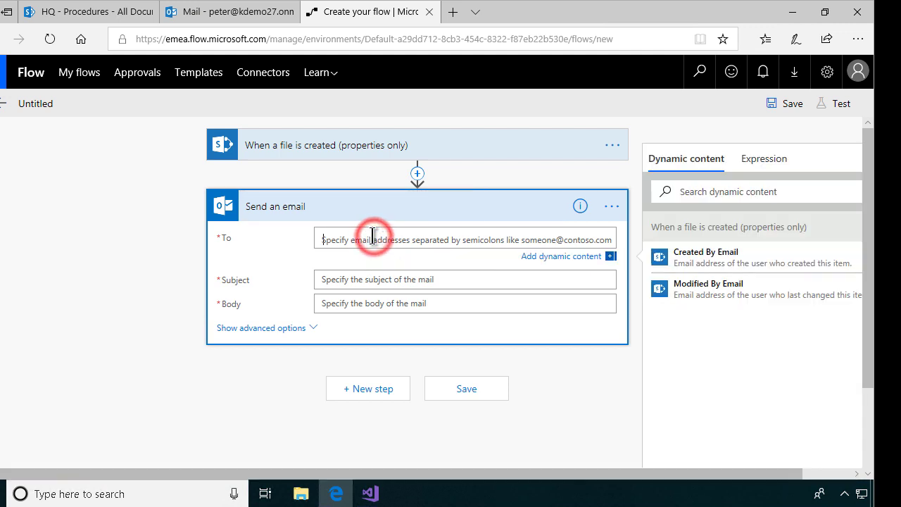
type("peter")
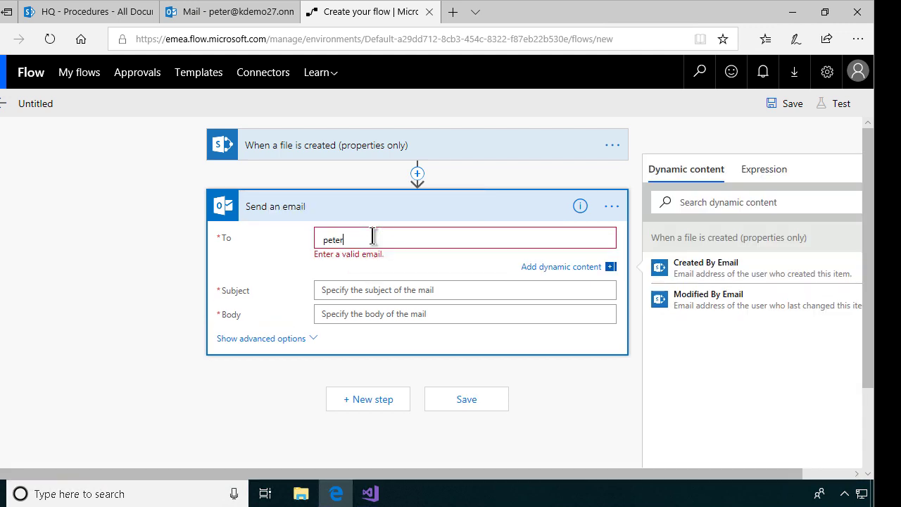
left_click(366, 257)
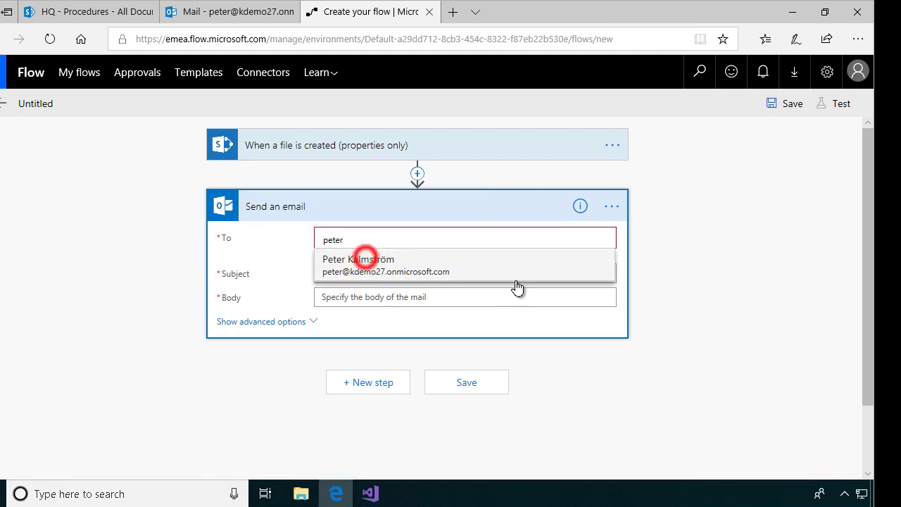
left_click(405, 275)
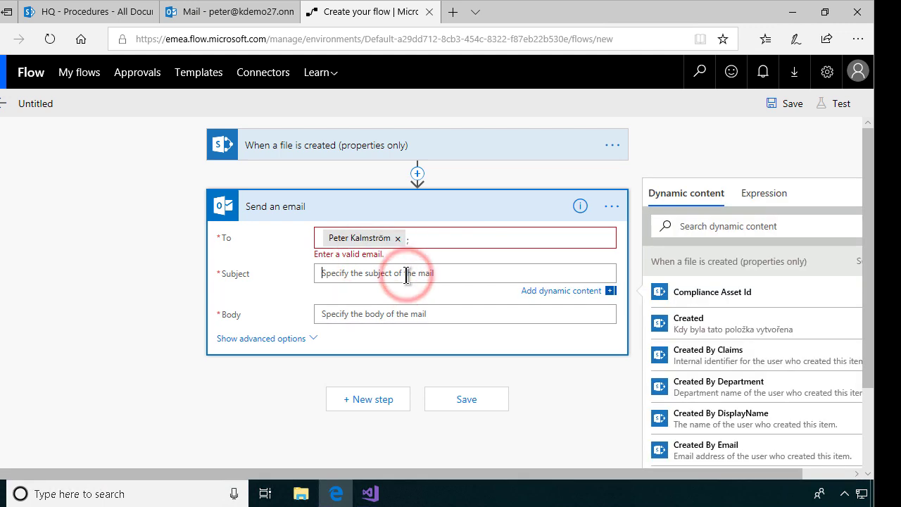
type("Test new procedure with formatting from Flow")
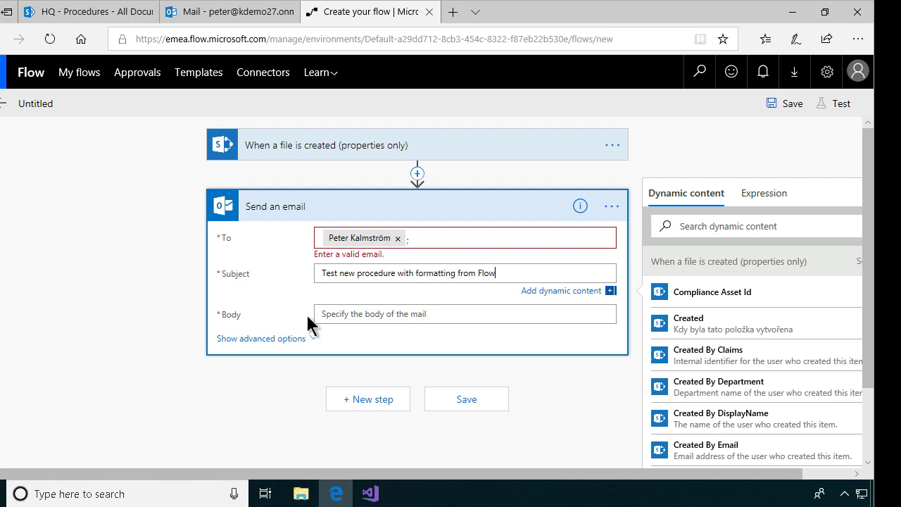
left_click(364, 315)
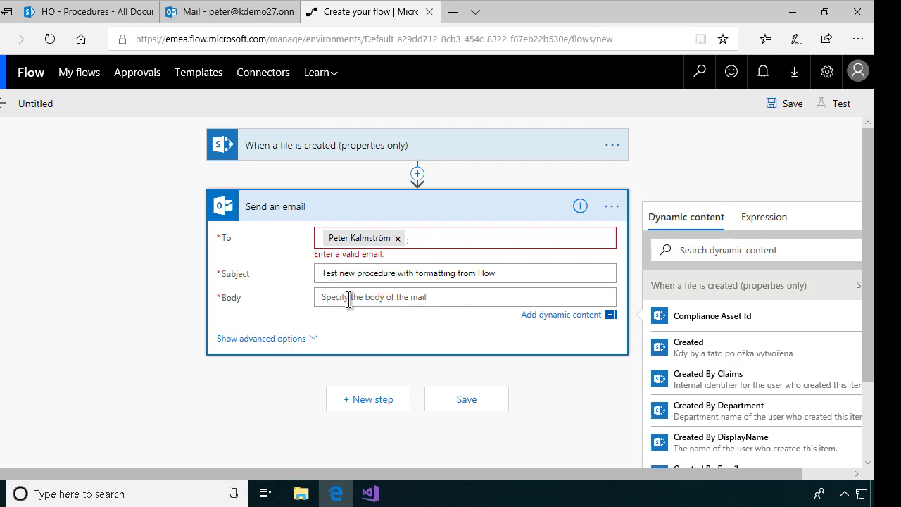
Step: In the email's advanced options, set Is HTML to Yes
left_click(286, 342)
scroll(342, 423, "down", 2)
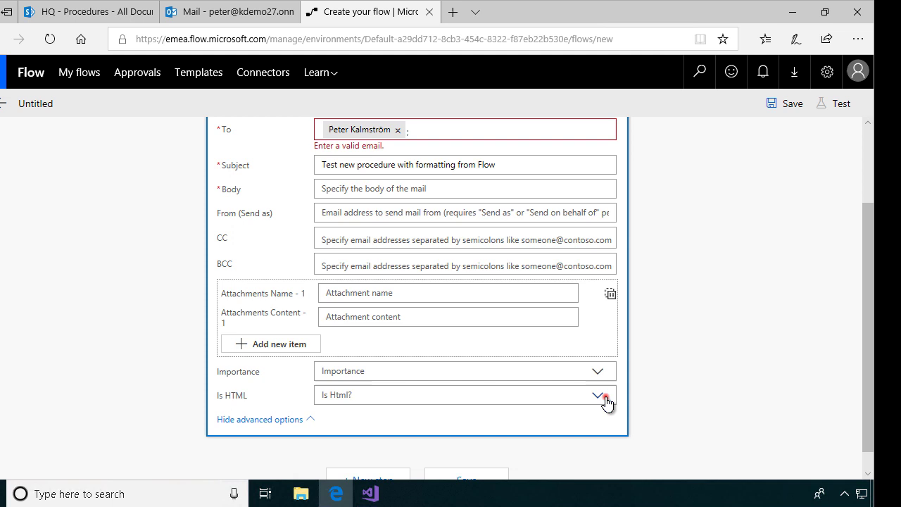
left_click(600, 396)
left_click(358, 428)
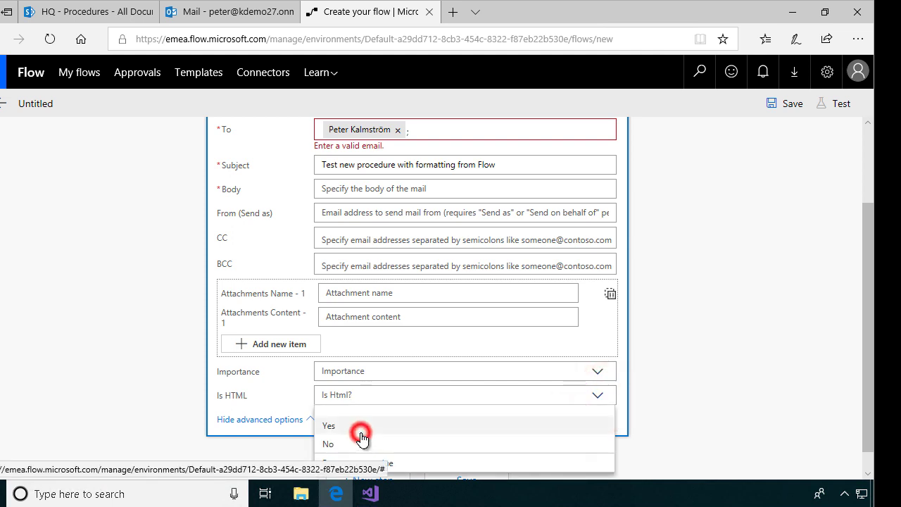
scroll(680, 400, "up", 2)
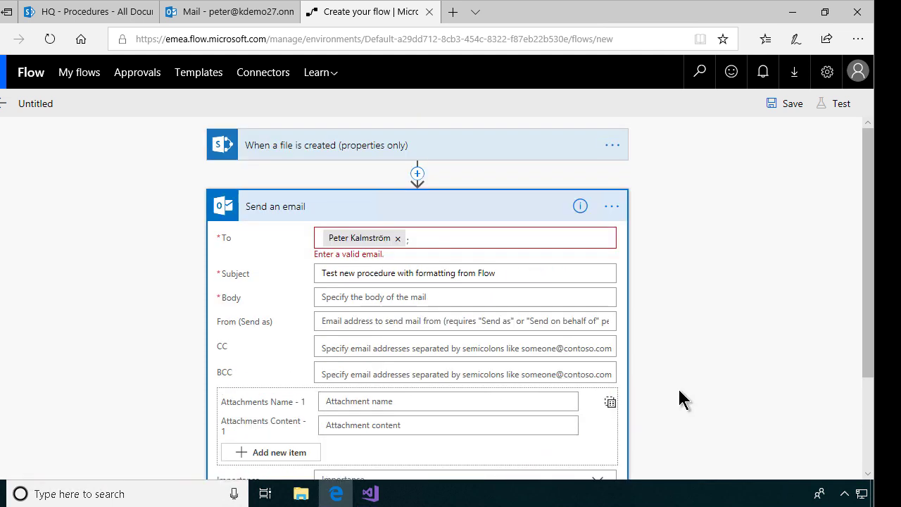
left_click(343, 298)
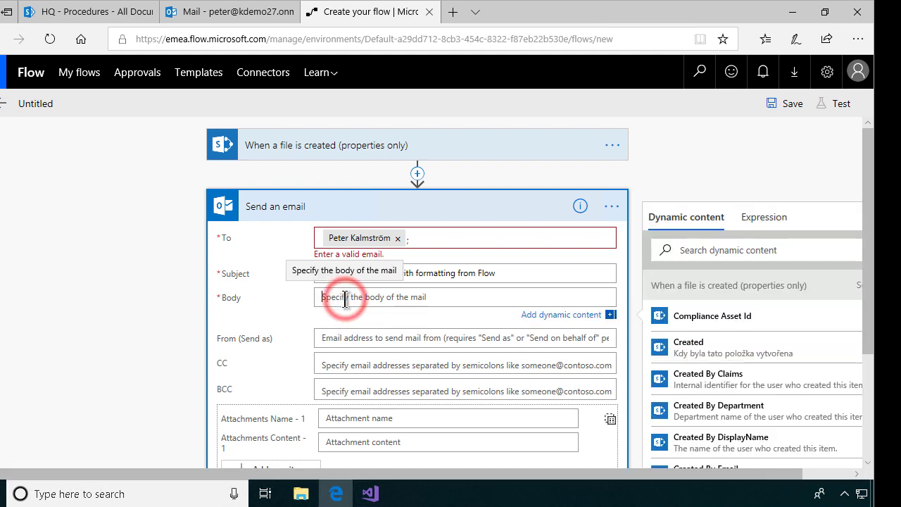
scroll(475, 451, "down", 2)
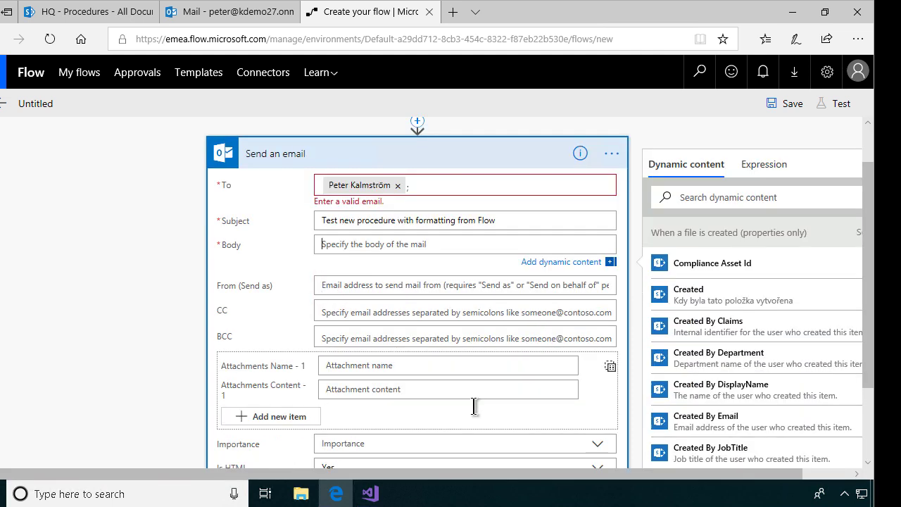
scroll(465, 407, "up", 2)
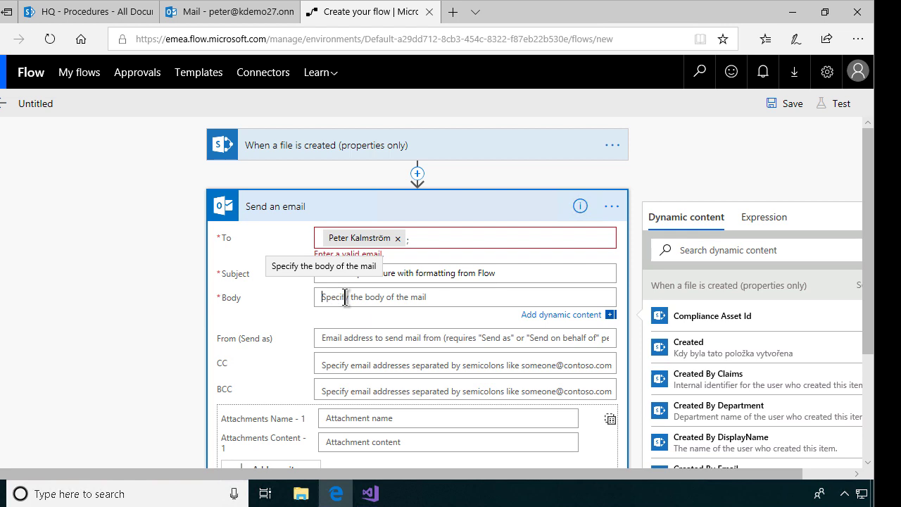
Step: Switch to Visual Studio and inspect HTMLPage1.html's Procedure name and Created By table cells
left_click(371, 494)
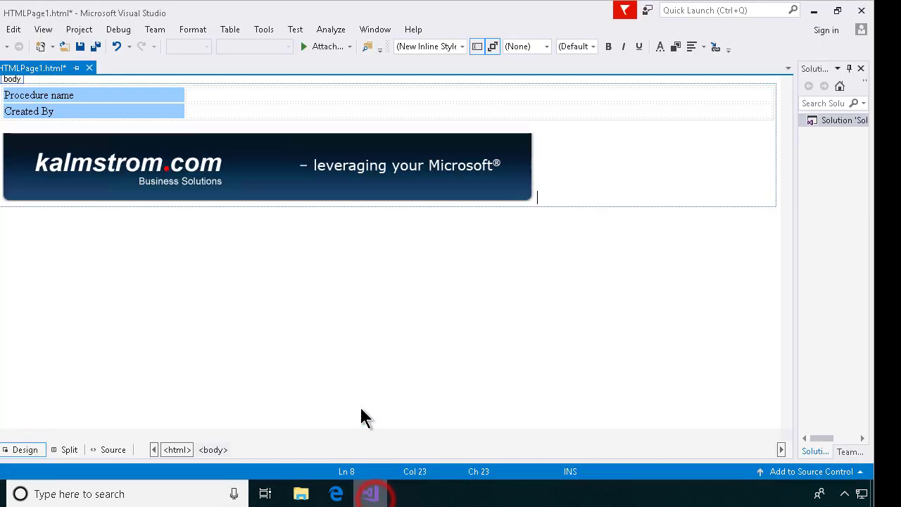
left_click(258, 293)
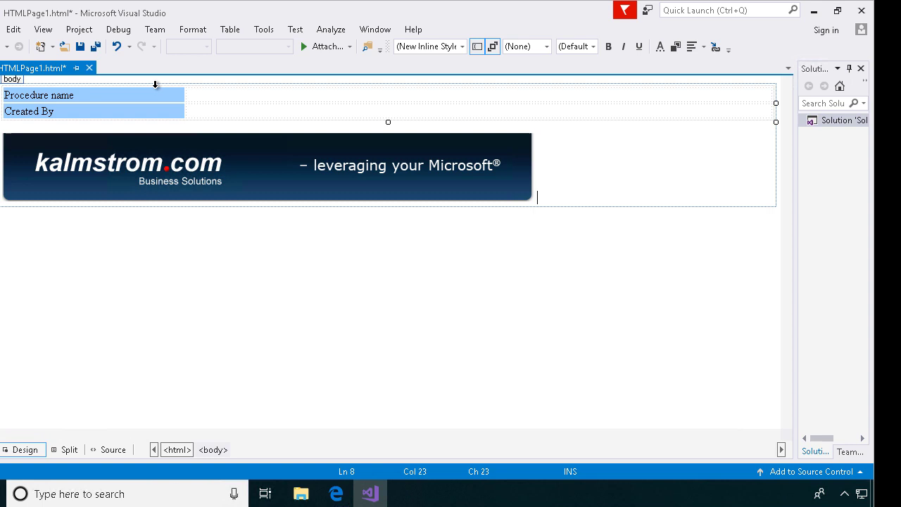
left_click(312, 100)
left_click(262, 117)
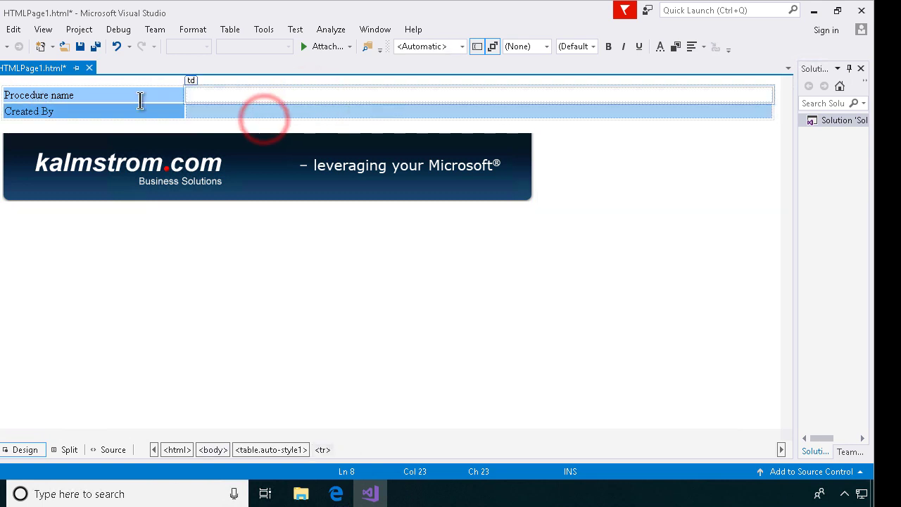
left_click(98, 96)
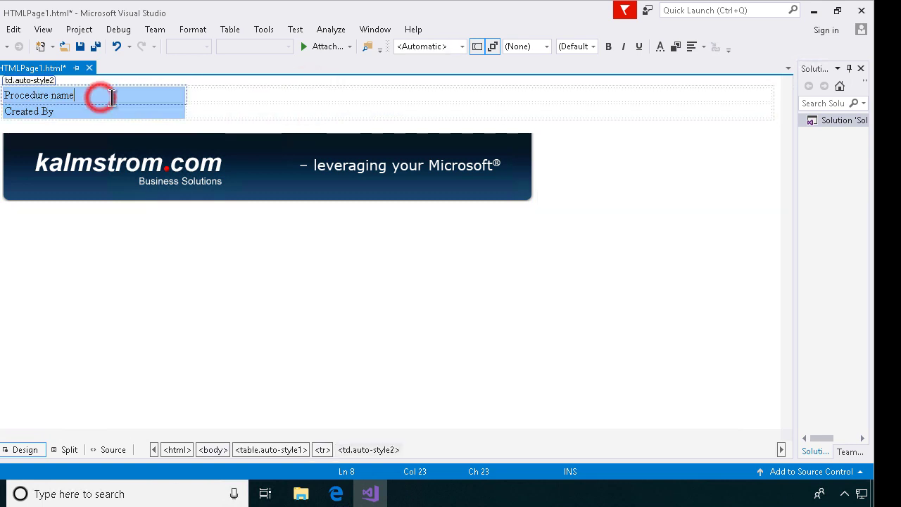
left_click(216, 94)
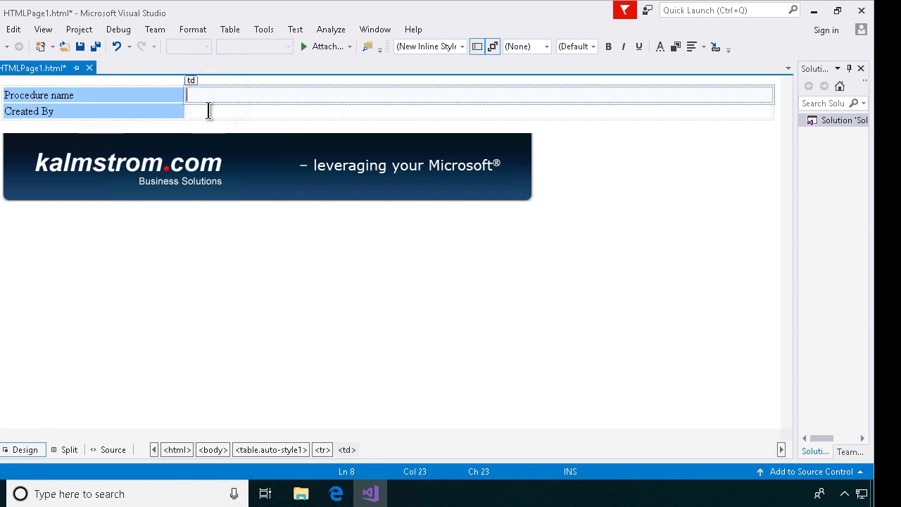
left_click(209, 112)
left_click(216, 96)
left_click(248, 112)
left_click(242, 96)
Step: In Source view, move the CSS <style> block from the head to just after <body>
left_click(110, 450)
left_click(169, 347)
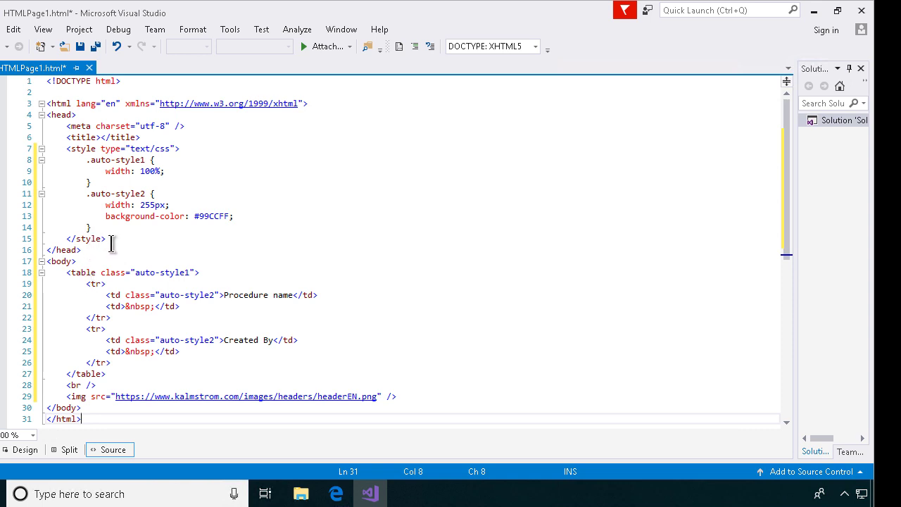
left_click_drag(102, 251, 29, 127)
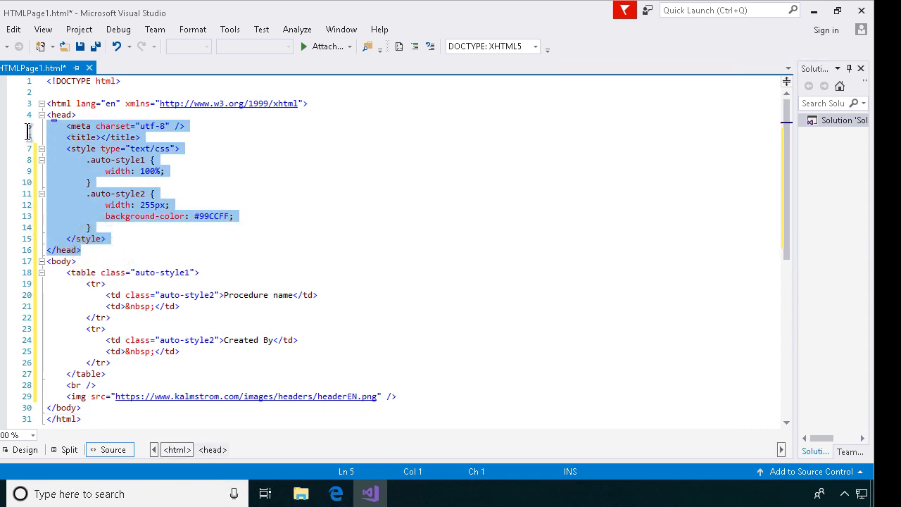
left_click(182, 208)
left_click_drag(127, 238, 21, 153)
key("ctrl+c")
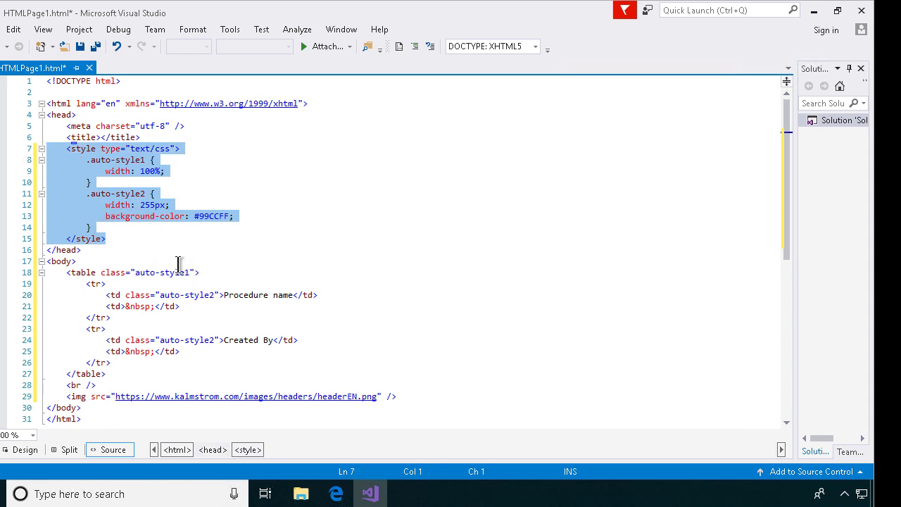
key("Delete")
left_click(102, 180)
left_click(97, 172)
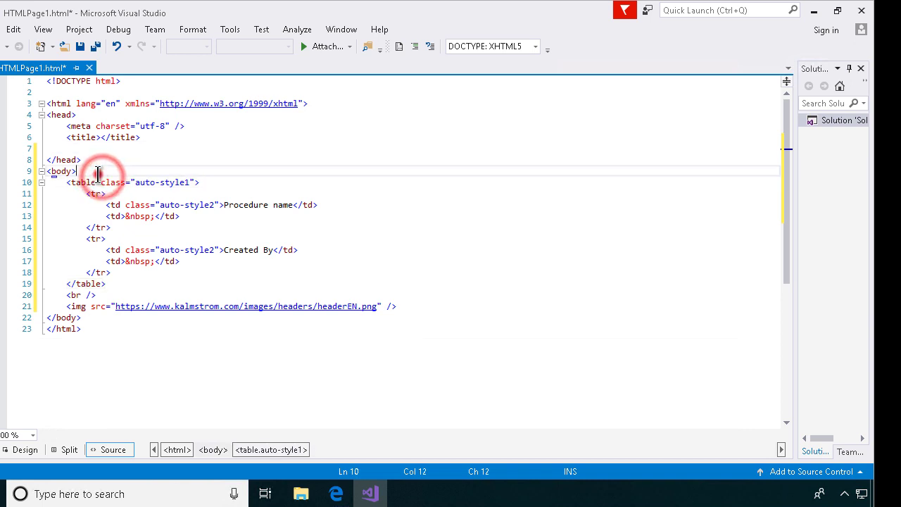
key("Return")
key("Return")
key("Up")
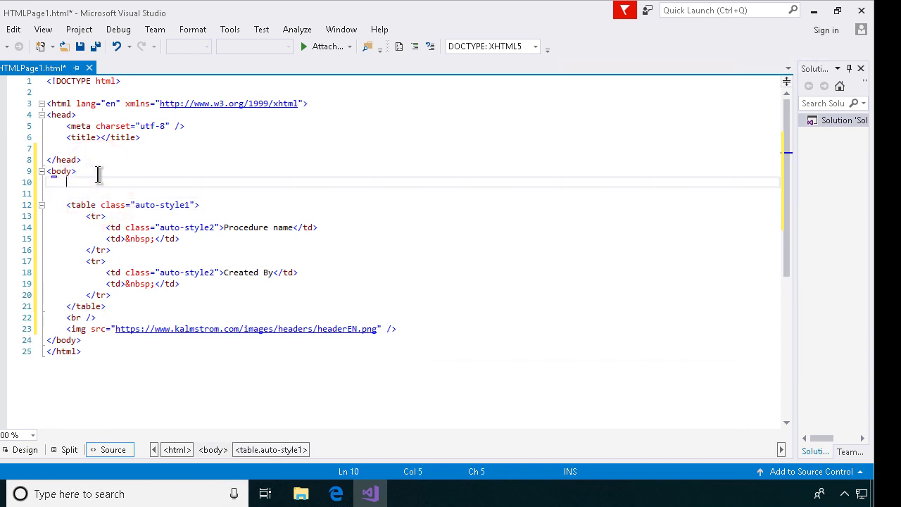
key("ctrl+v")
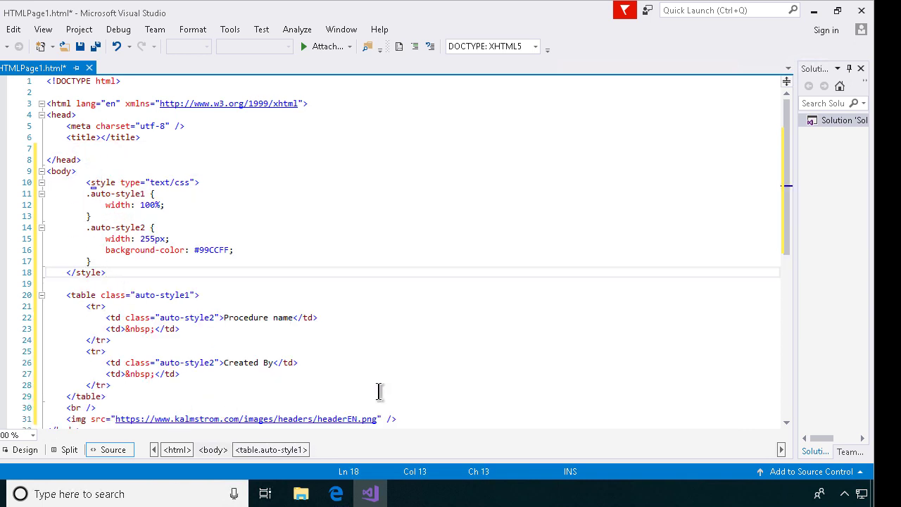
Step: Copy all of the body's code, lines 10–31
left_click_drag(414, 417, 17, 185)
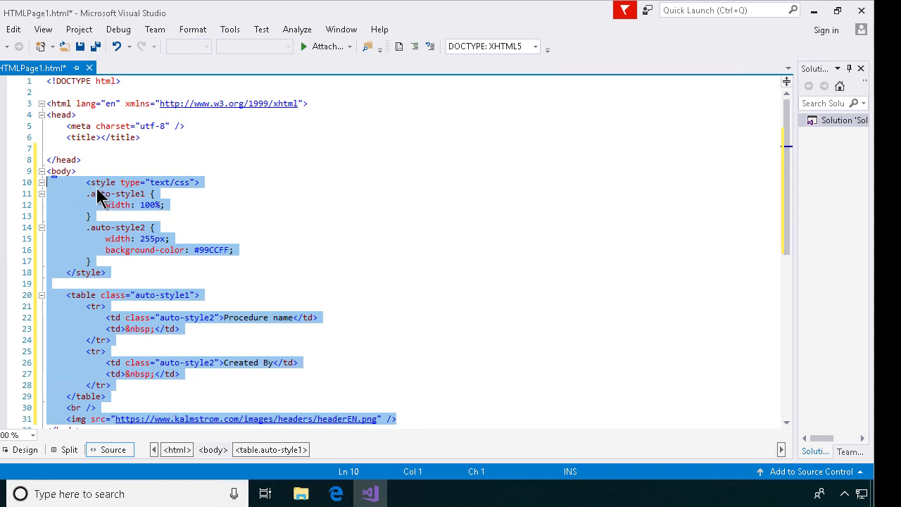
right_click(119, 197)
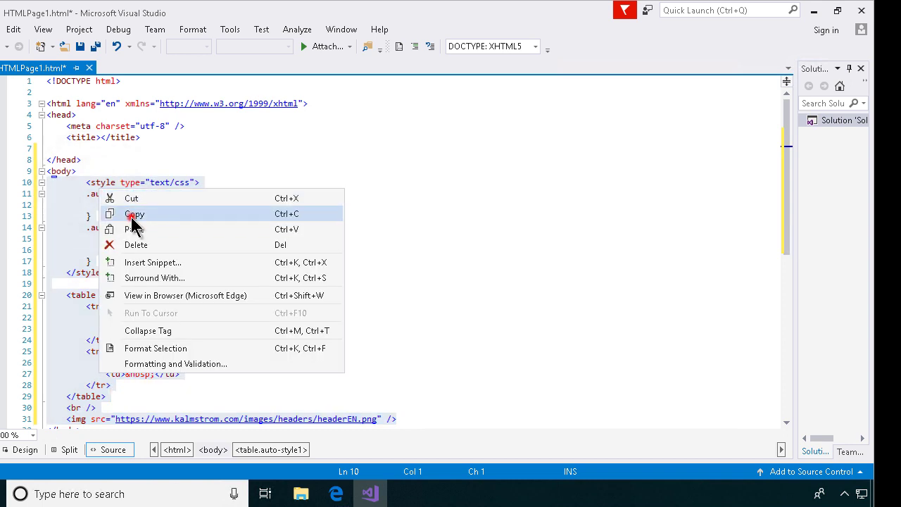
left_click(130, 211)
Step: Back in Edge, paste the copied HTML styles, table and banner code into the email Body
left_click(336, 493)
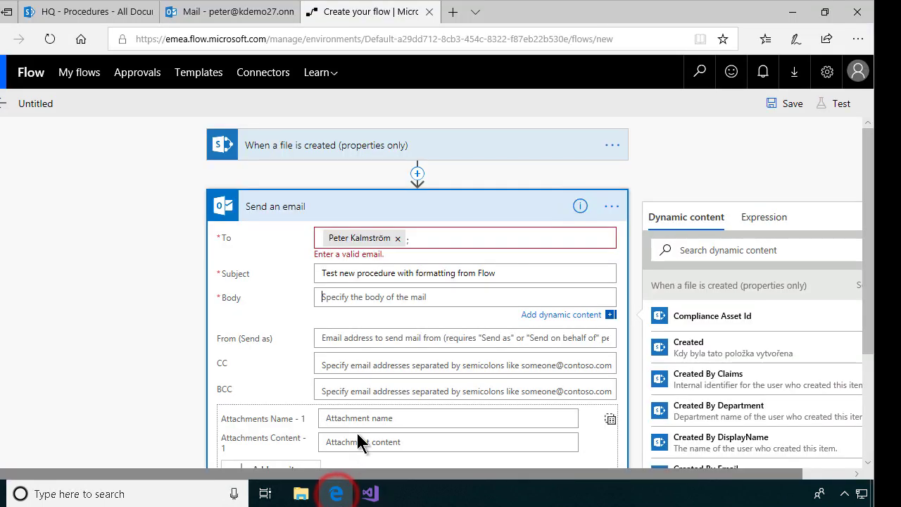
left_click(362, 299)
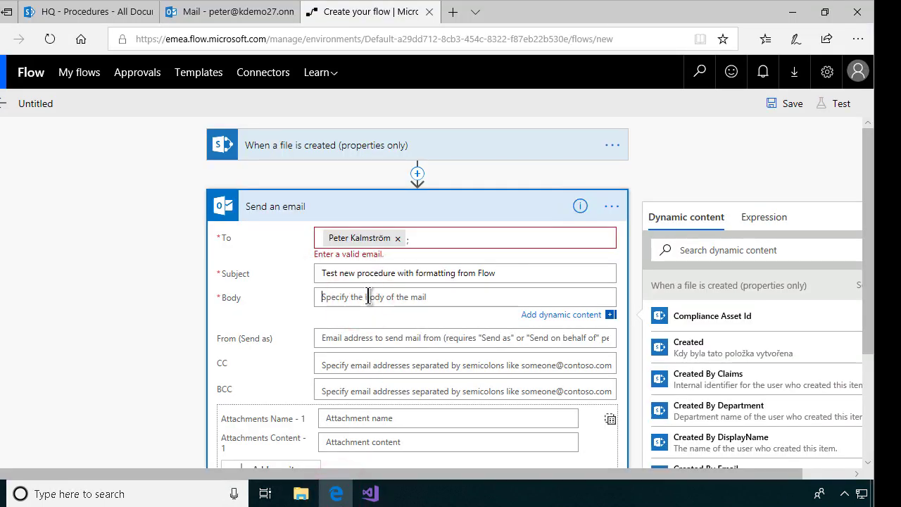
key("ctrl+v")
scroll(493, 366, "down", 3)
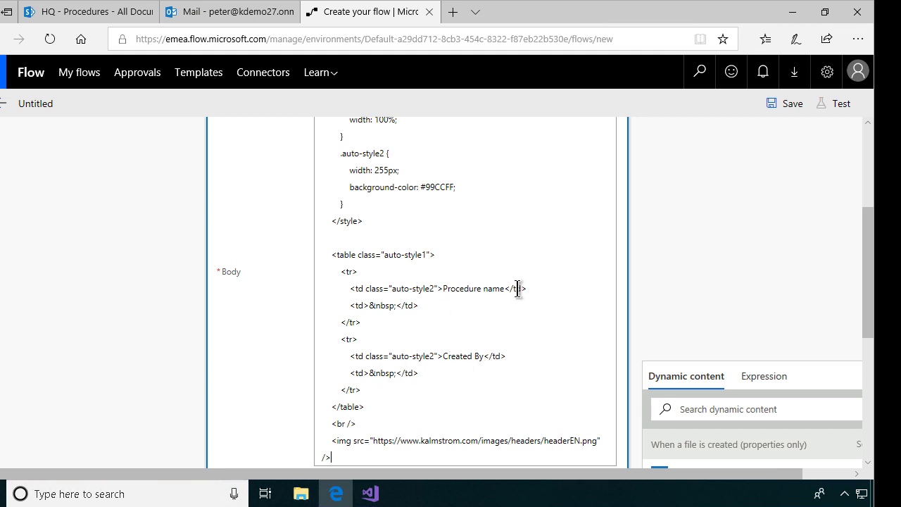
Step: Insert the file Name token into the Procedure name cell and delete the leftover &nbsp;
left_click(397, 306)
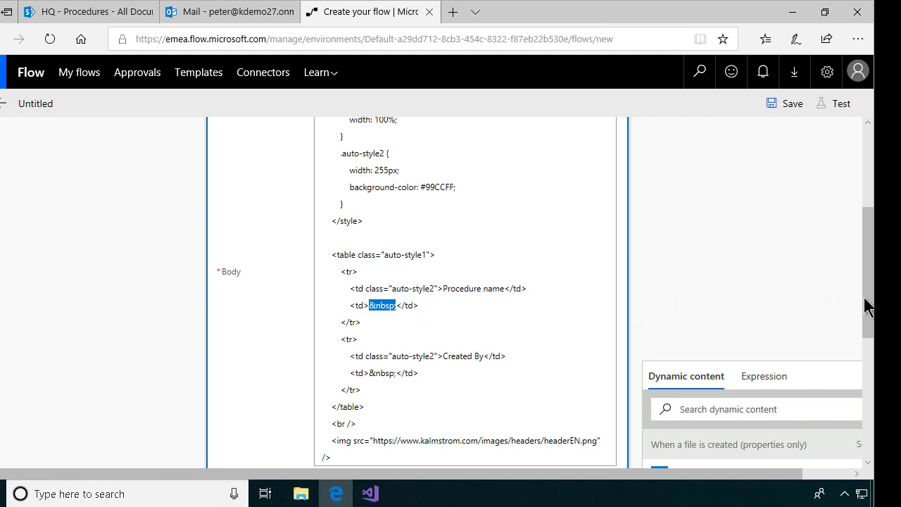
left_click_drag(869, 302, 869, 381)
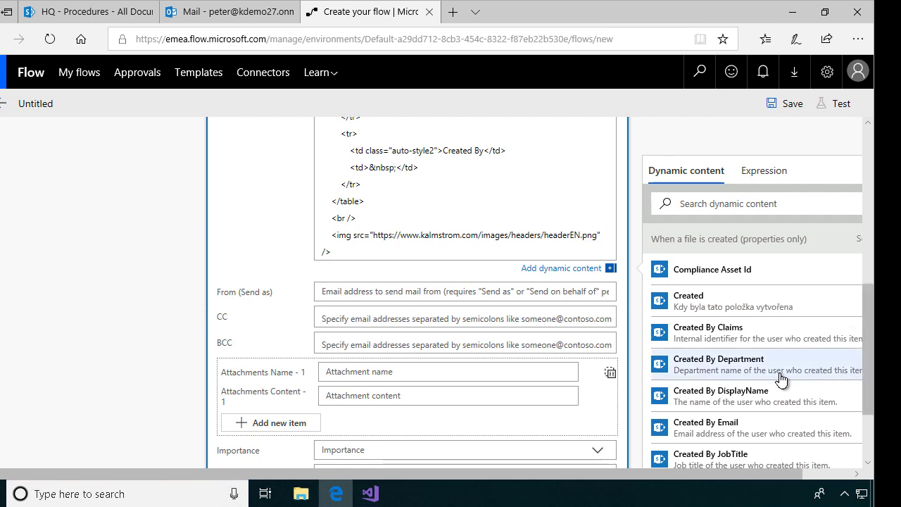
scroll(774, 382, "down", 3)
scroll(774, 382, "down", 5)
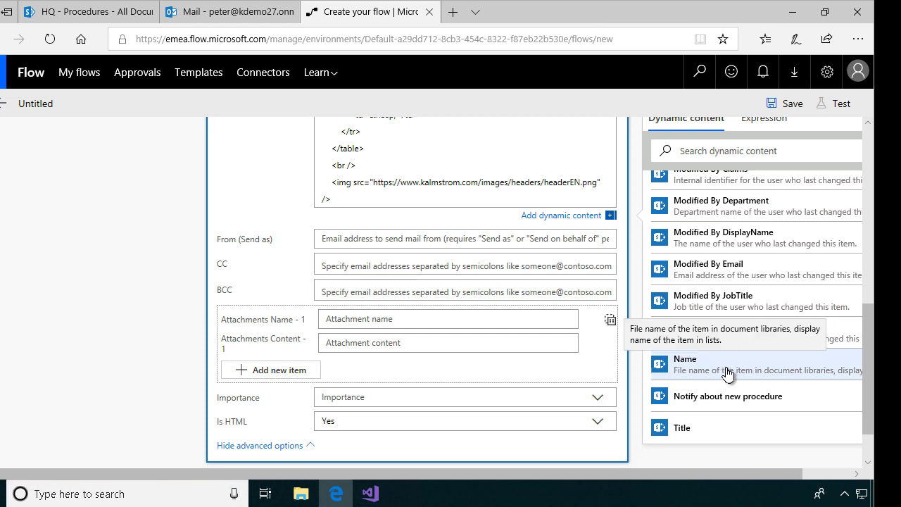
left_click(728, 374)
scroll(704, 338, "up", 3)
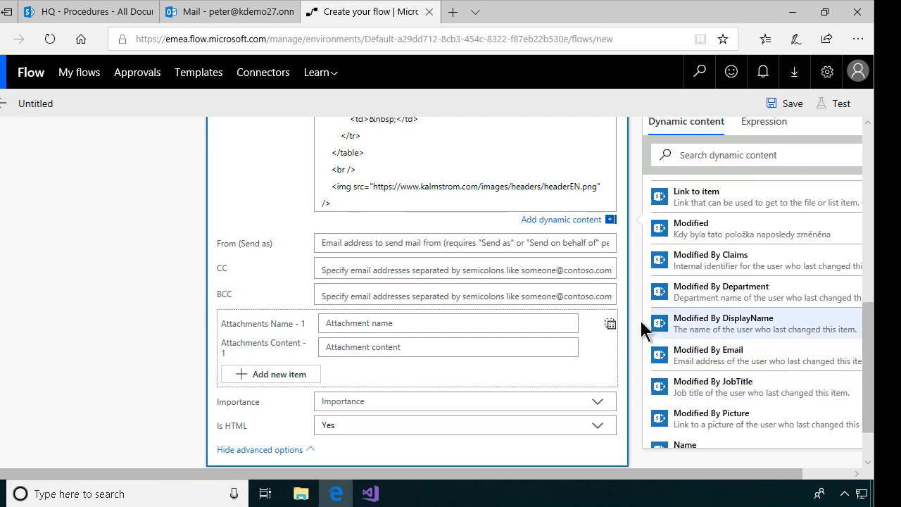
scroll(618, 278, "up", 3)
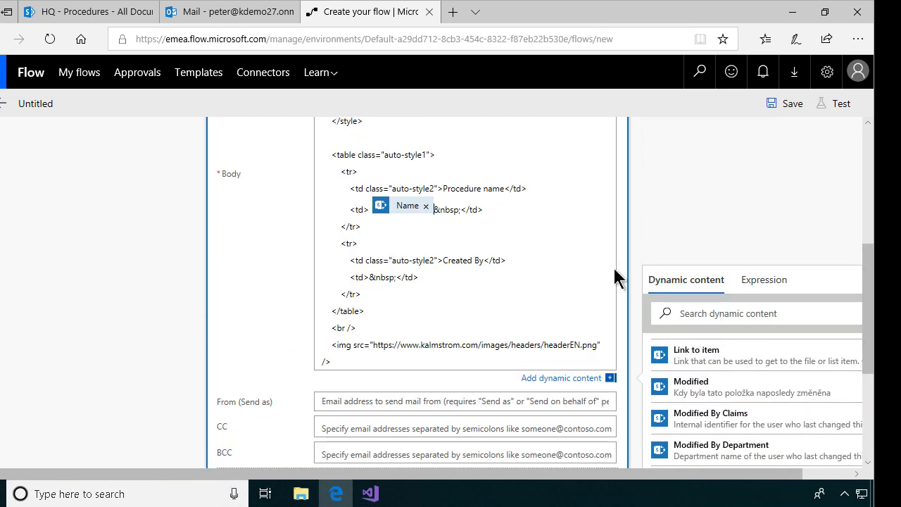
left_click(434, 225)
left_click(442, 211)
key("Delete")
key("Delete")
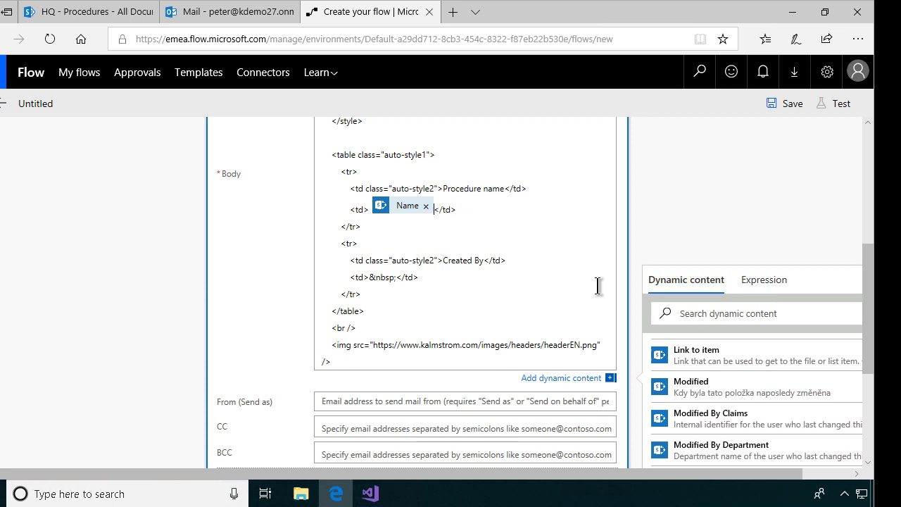
Step: Insert the Created By DisplayName dynamic value into the Created By cell
left_click(398, 277)
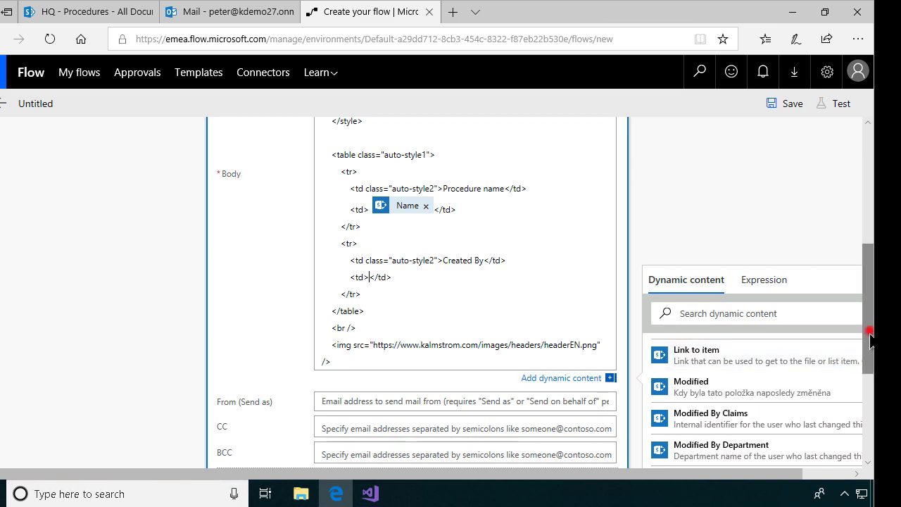
mouse_move(871, 338)
left_mouse_down()
mouse_move(869, 427)
mouse_move(868, 329)
left_mouse_up()
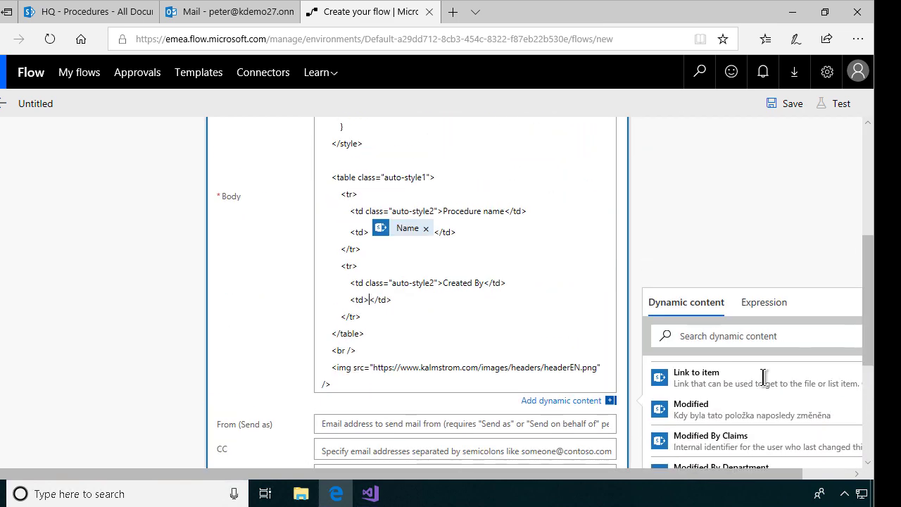
scroll(763, 377, "up", 4)
scroll(729, 407, "up", 2)
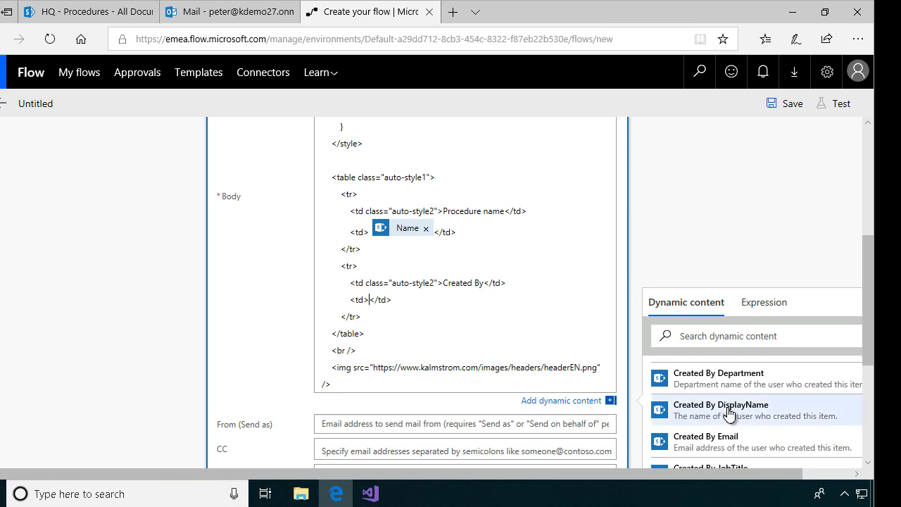
left_click(729, 414)
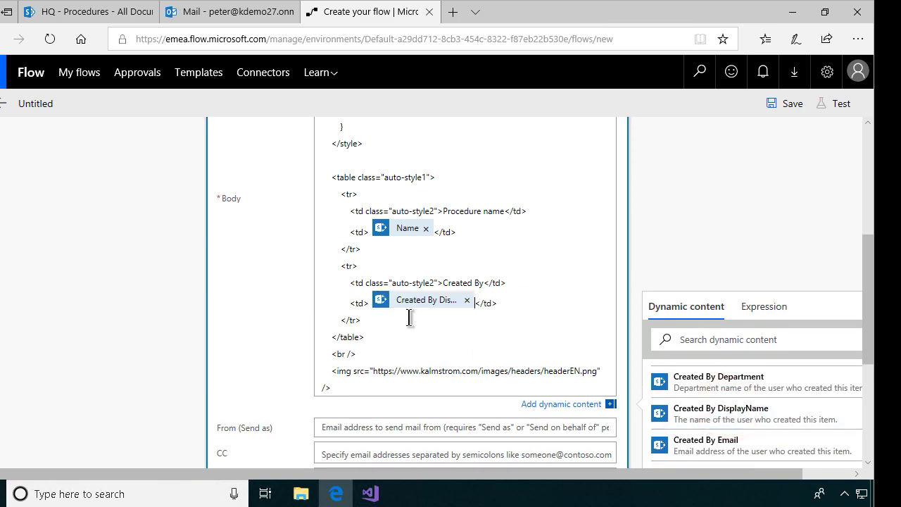
scroll(430, 319, "down", 2)
scroll(439, 338, "down", 2)
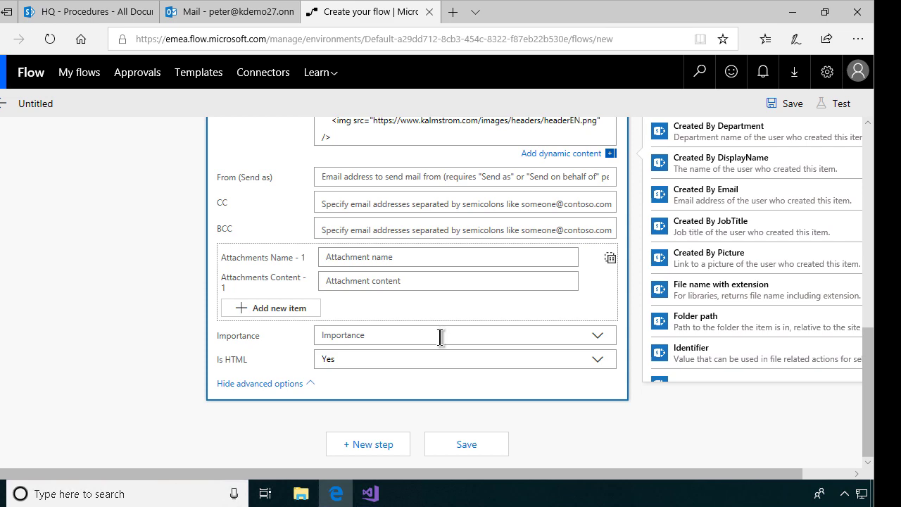
scroll(439, 338, "up", 5)
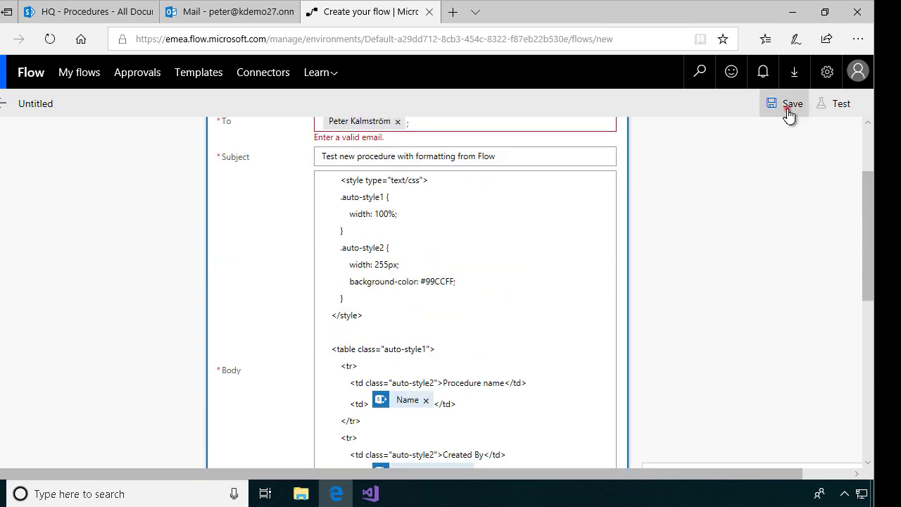
Step: Save and test the flow with 'I'll perform the trigger action', then open HQ - Procedures
left_click(789, 116)
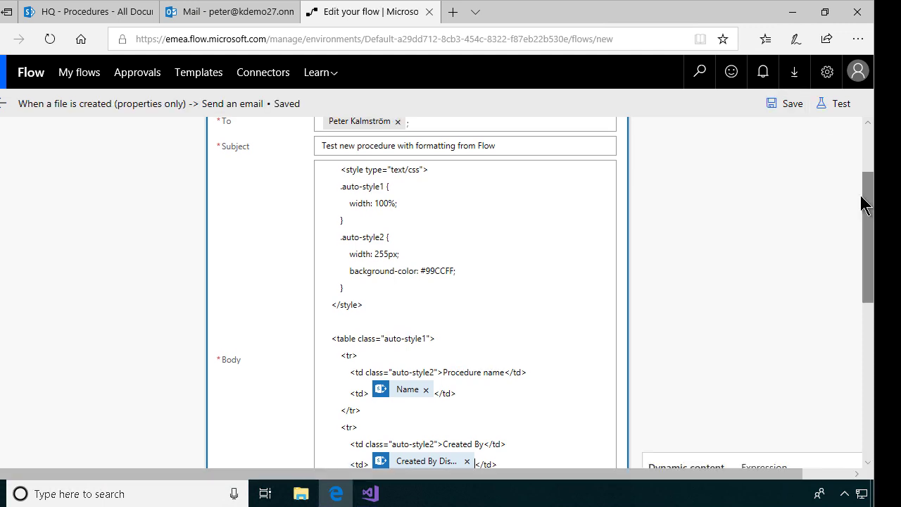
left_click_drag(868, 187, 869, 144)
left_click(841, 104)
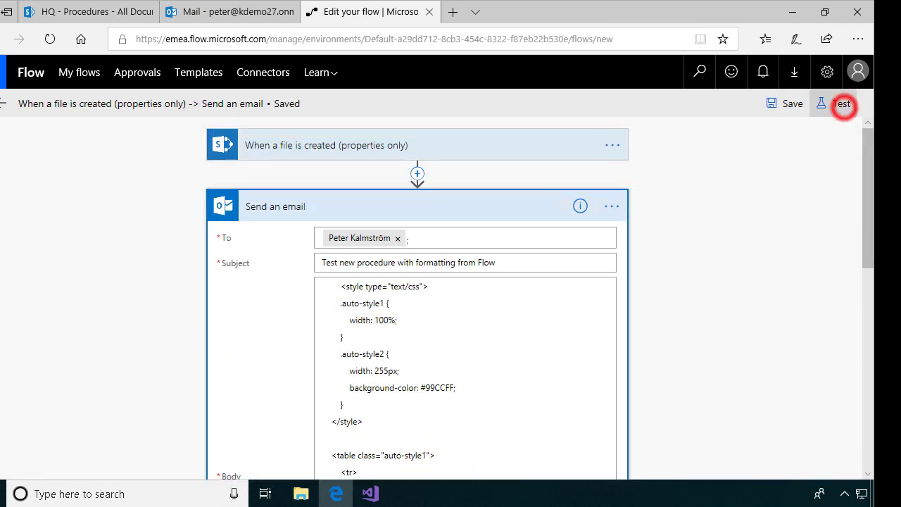
left_click(665, 167)
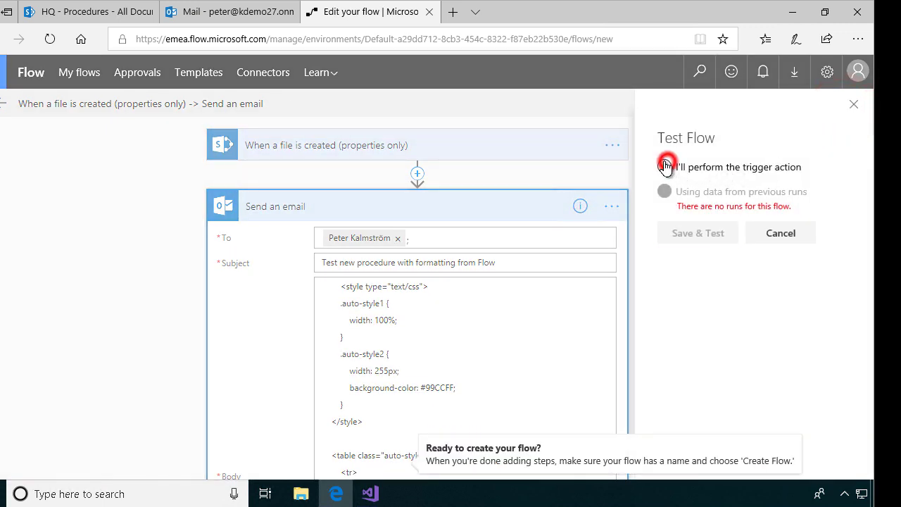
left_click(701, 234)
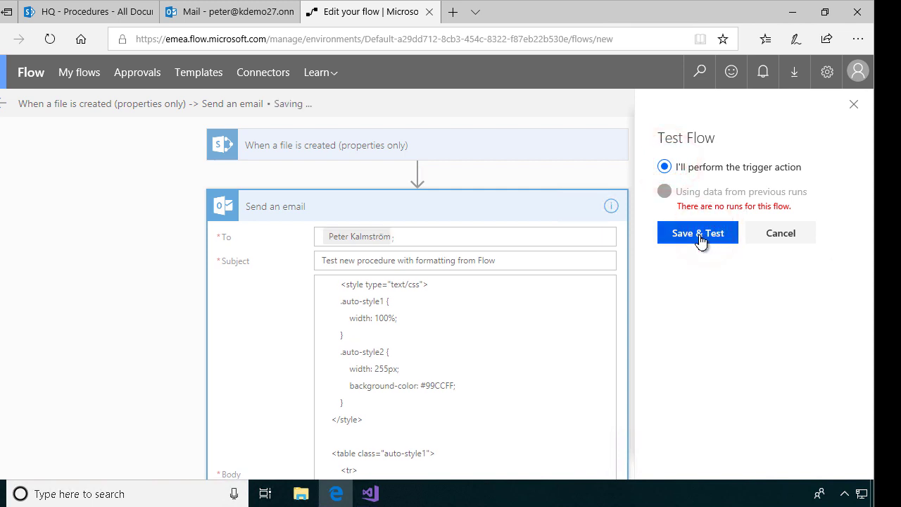
left_click(101, 12)
Step: Upload Gustav Vasa 1.docx to the Procedures library and confirm the flow run succeeded
left_click(270, 189)
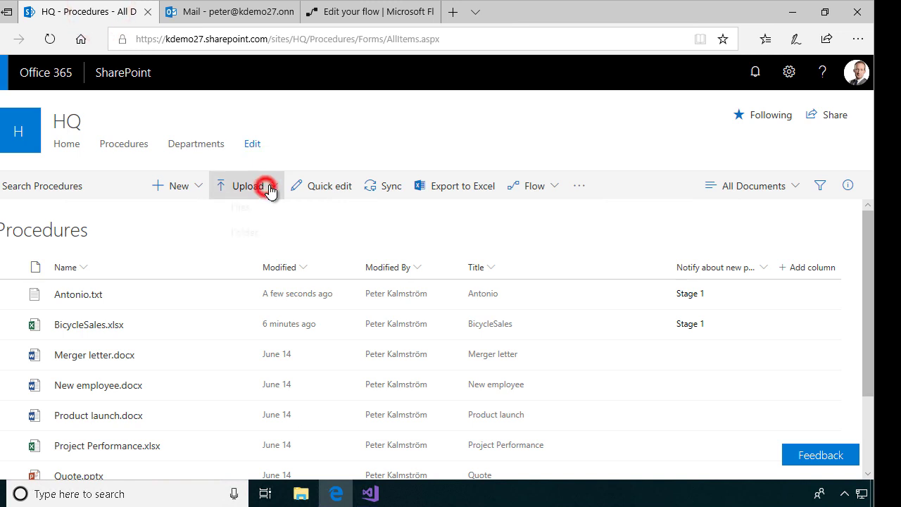
left_click(254, 206)
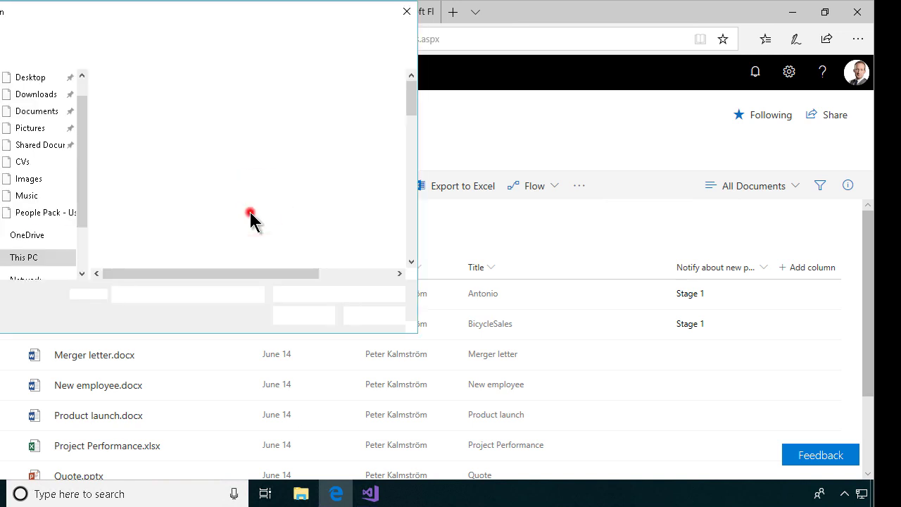
scroll(169, 224, "down", 10)
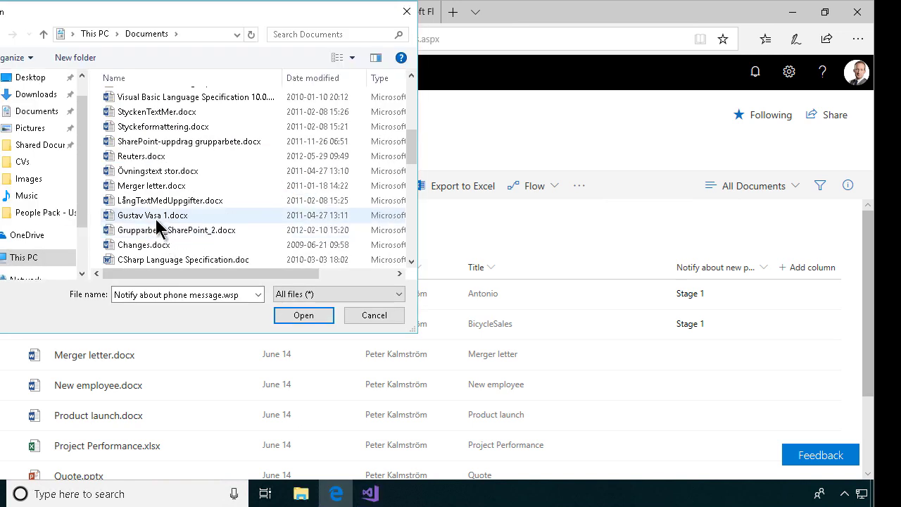
left_click(156, 223)
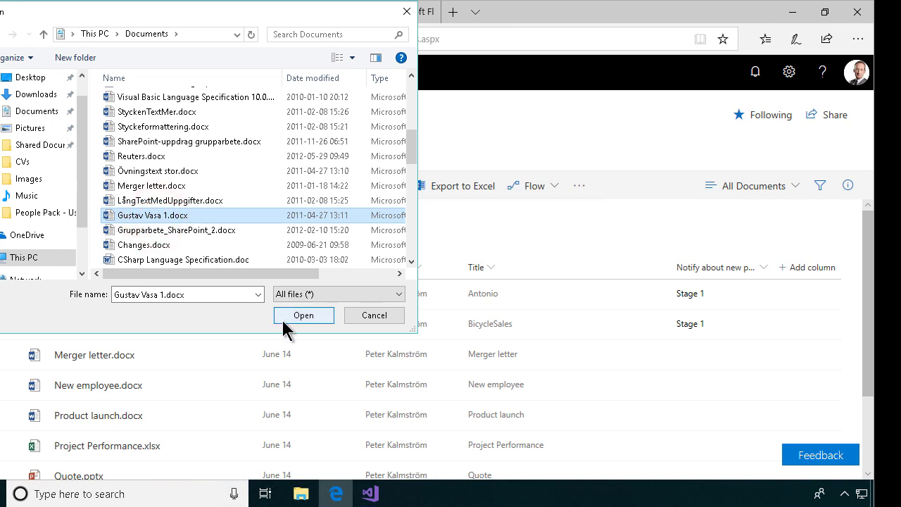
left_click(303, 316)
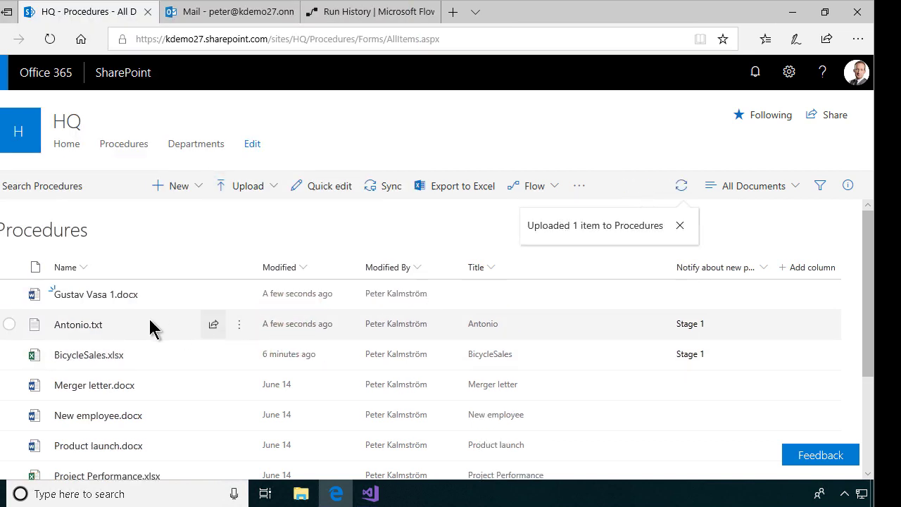
left_click(352, 21)
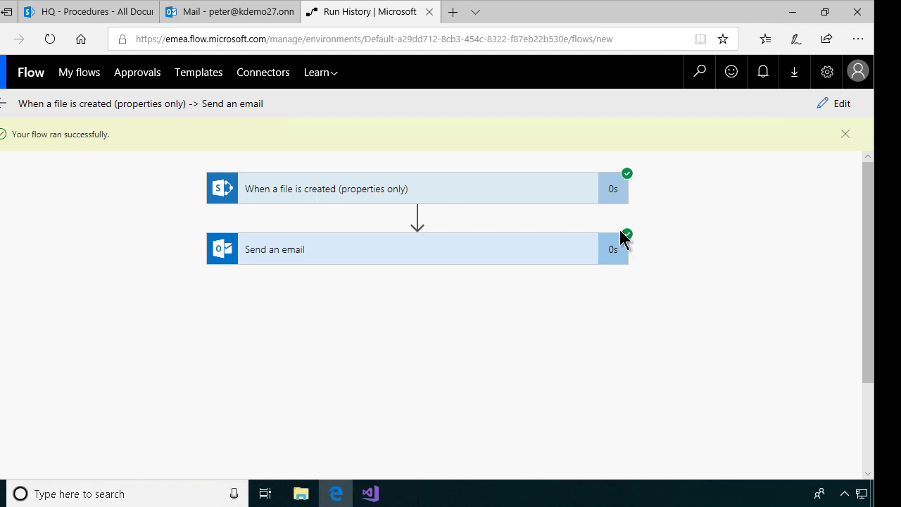
Step: Open the 'Test new procedure with formatting from Flow' email in the Focused inbox
left_click(242, 14)
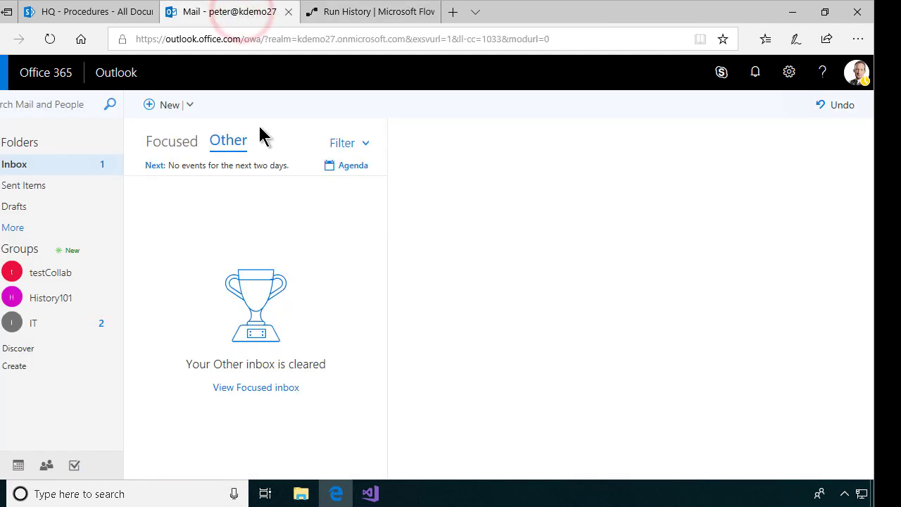
left_click(226, 141)
left_click(167, 144)
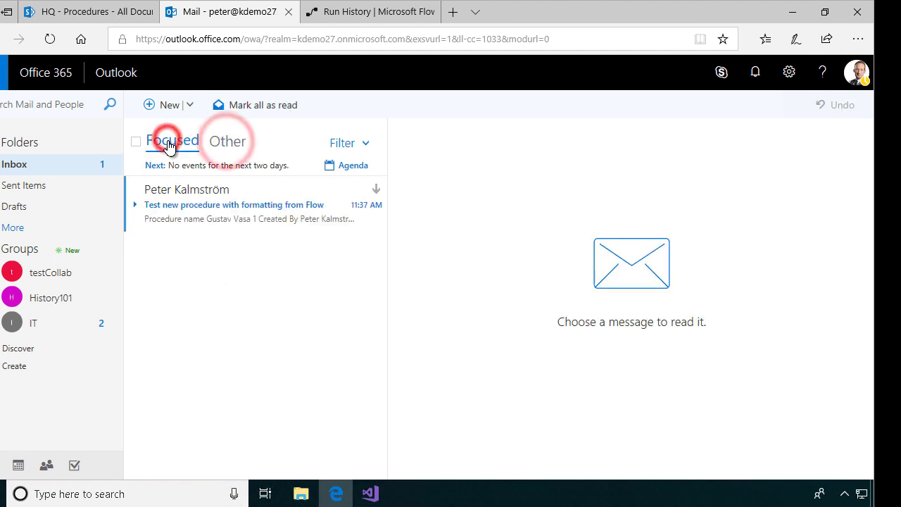
left_click(223, 205)
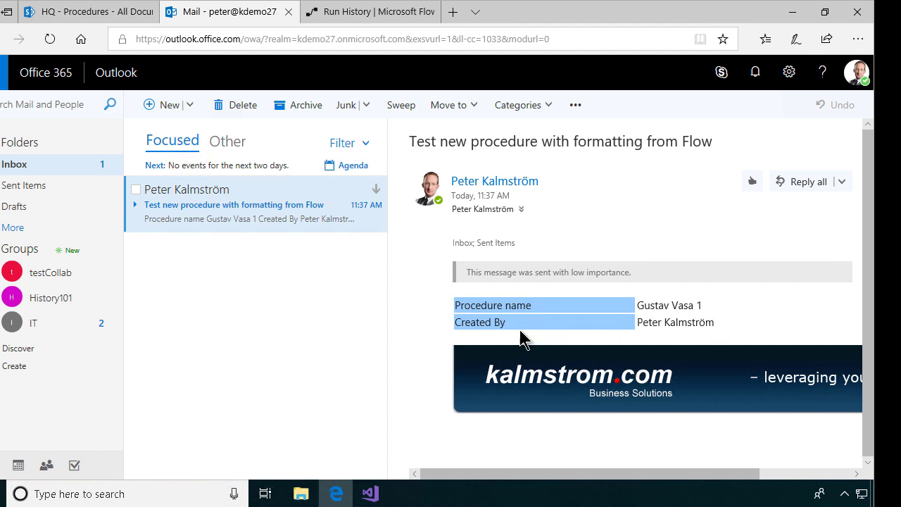
left_click_drag(603, 473, 483, 470)
Step: Edit the flow and review the Send an email Body HTML, with Is HTML set to Yes
left_click(359, 15)
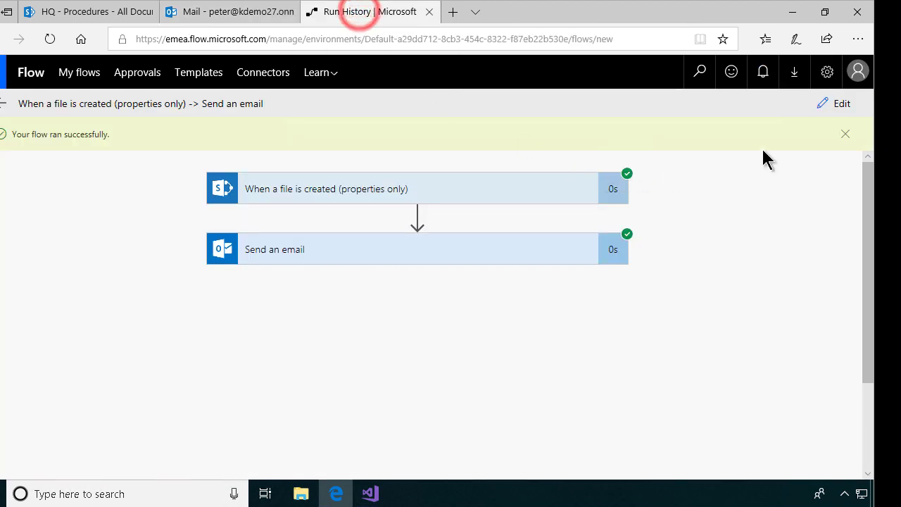
left_click(837, 106)
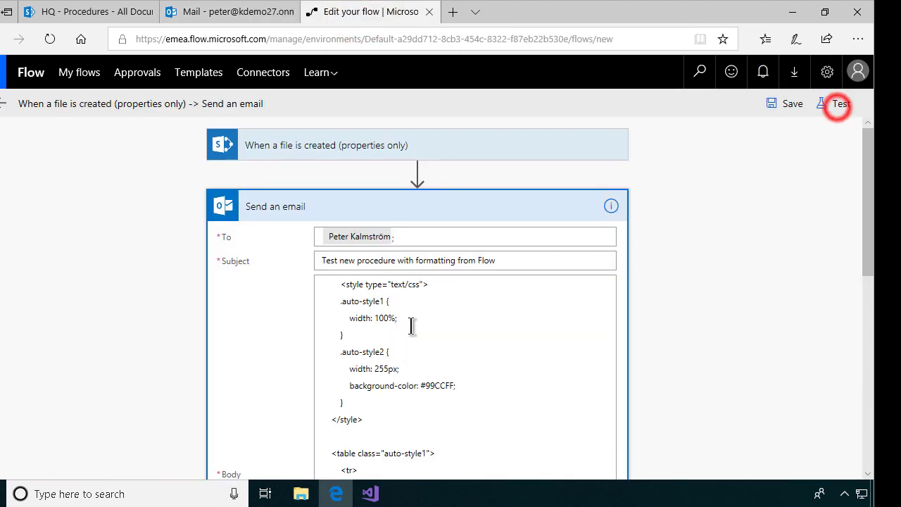
left_click(367, 291)
scroll(468, 367, "down", 1)
scroll(467, 367, "down", 2)
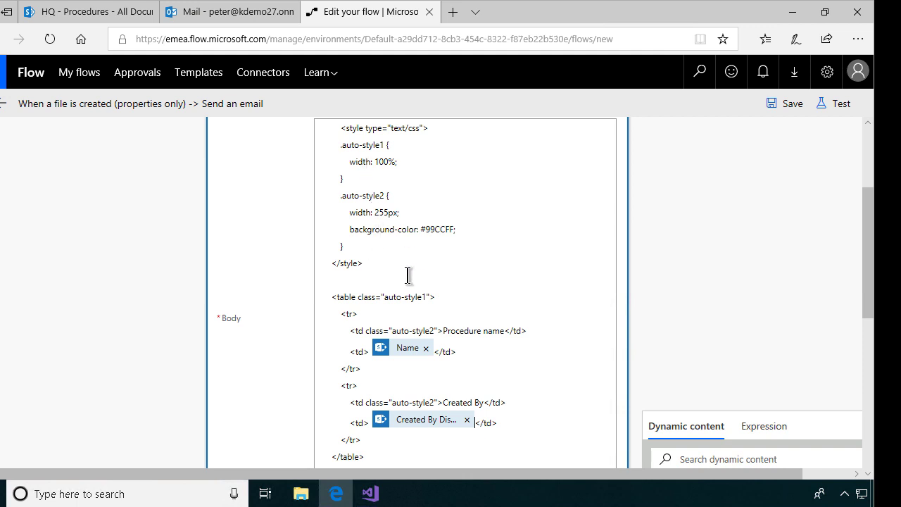
scroll(408, 275, "up", 3)
scroll(409, 289, "down", 8)
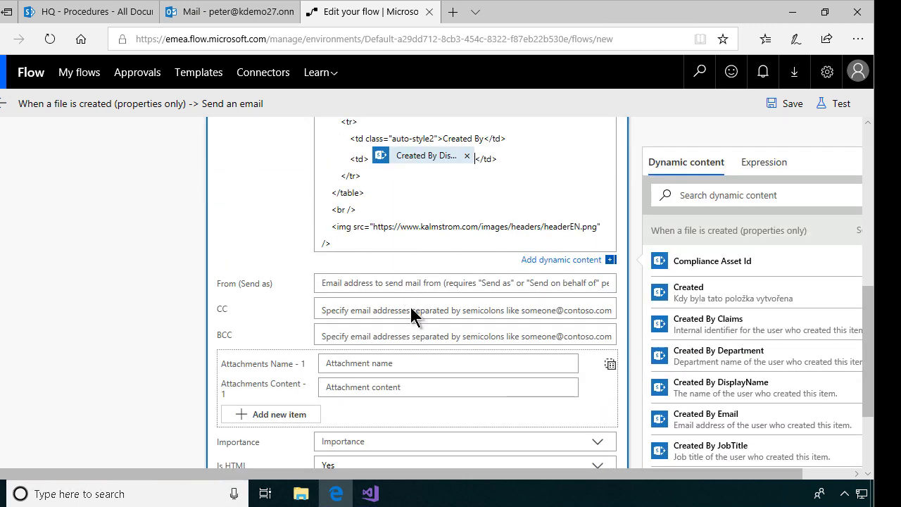
scroll(407, 368, "down", 2)
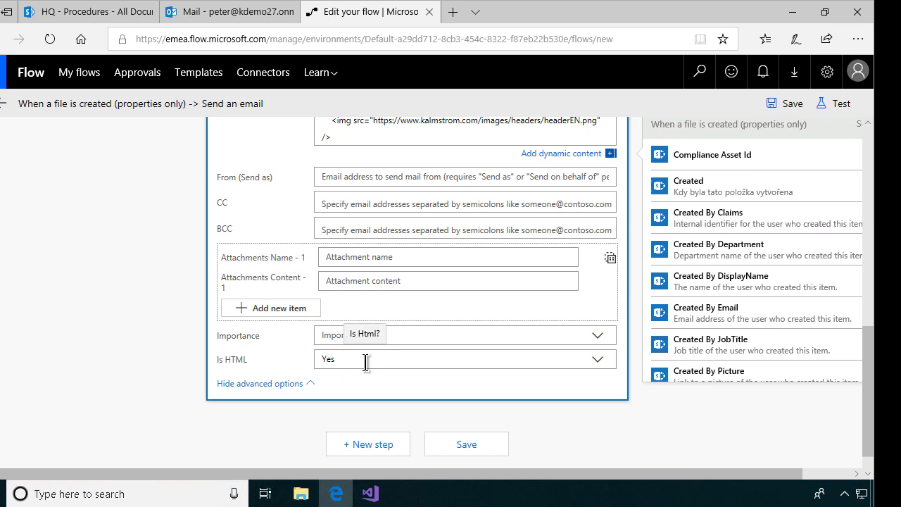